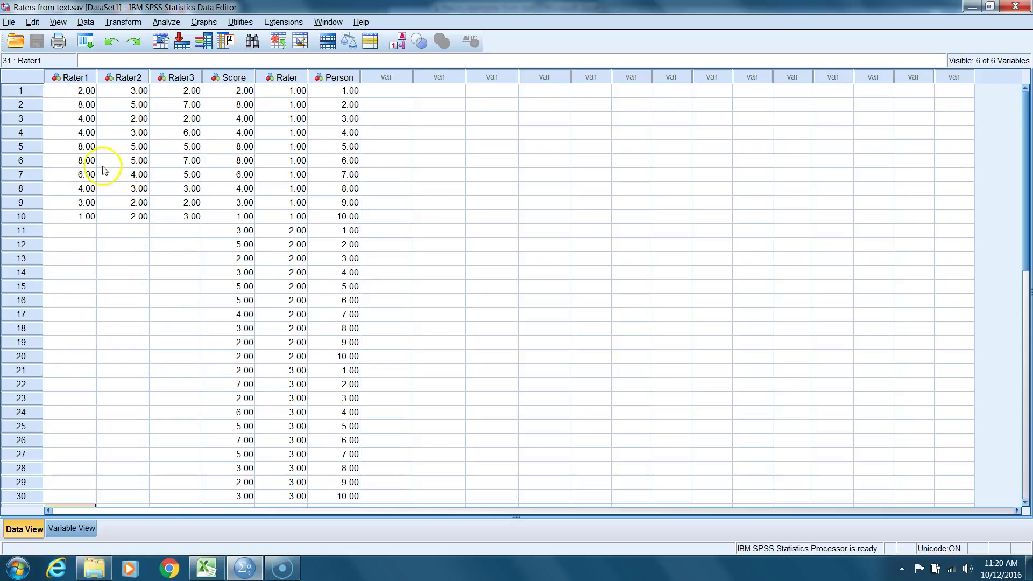
# Examine how the Rater1 to Rater3 scores are restacked in the Score, Rater and Person columns, including person 1's rows.
pyautogui.click(76, 78)
pyautogui.moveTo(75, 80); pyautogui.dragTo(177, 79)
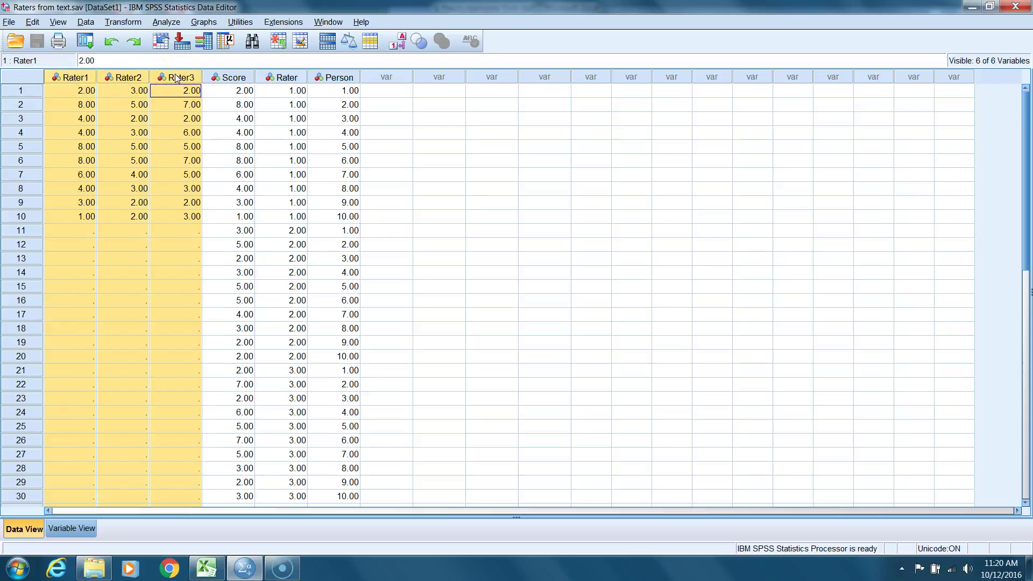
pyautogui.click(229, 79)
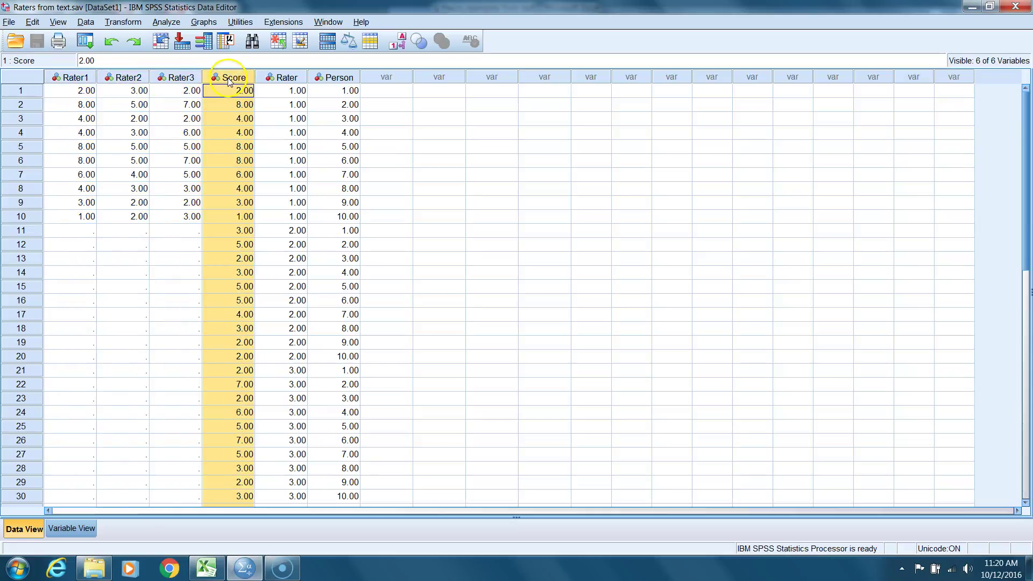
pyautogui.click(285, 79)
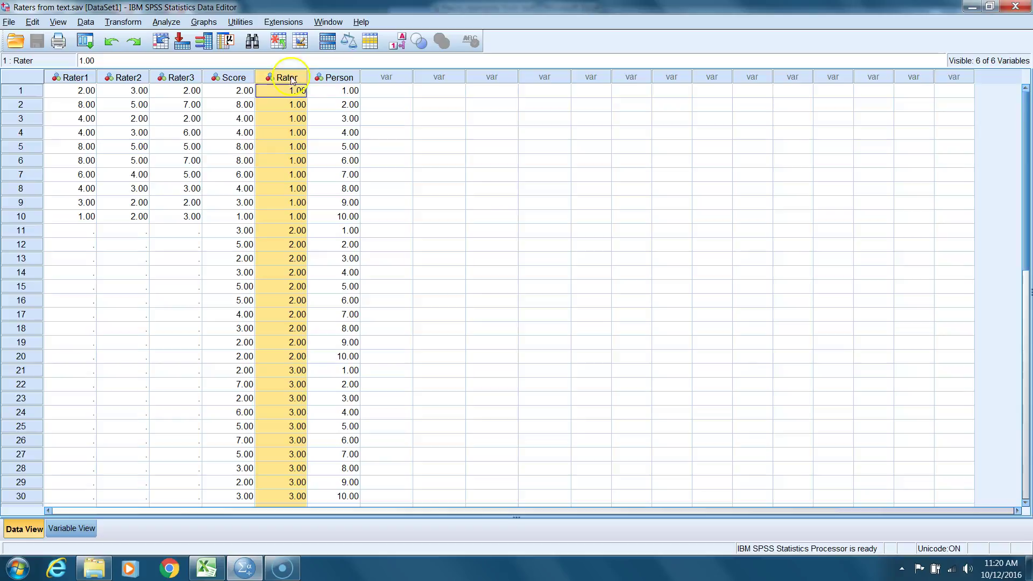
pyautogui.click(347, 80)
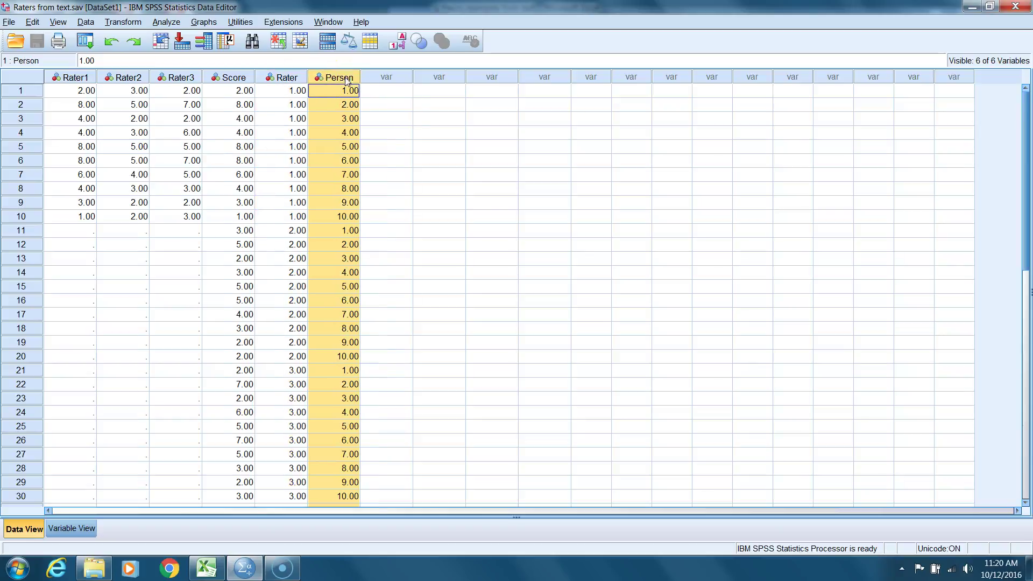
pyautogui.moveTo(280, 92); pyautogui.dragTo(279, 215)
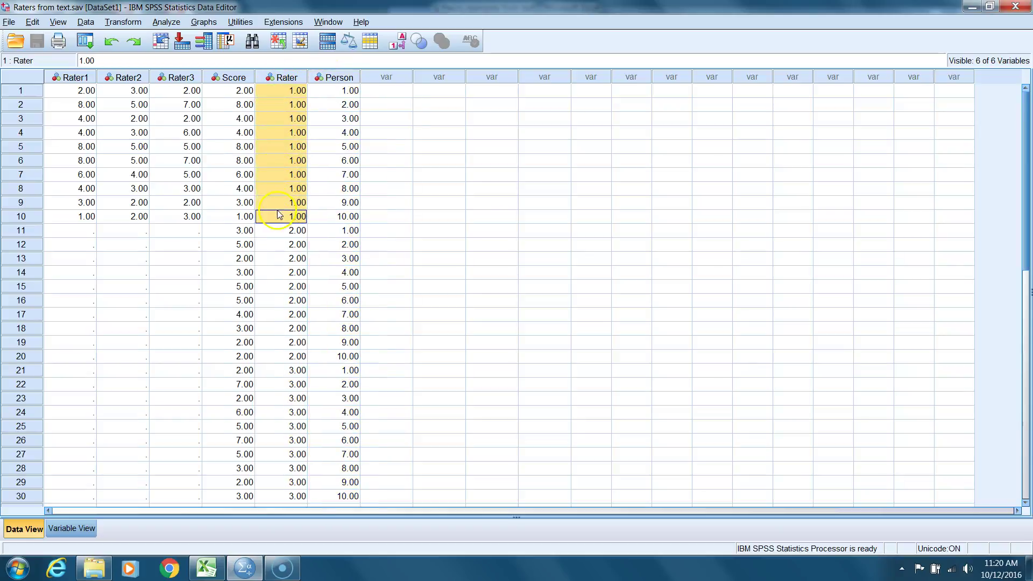
pyautogui.moveTo(231, 90); pyautogui.dragTo(229, 217)
pyautogui.click(332, 92)
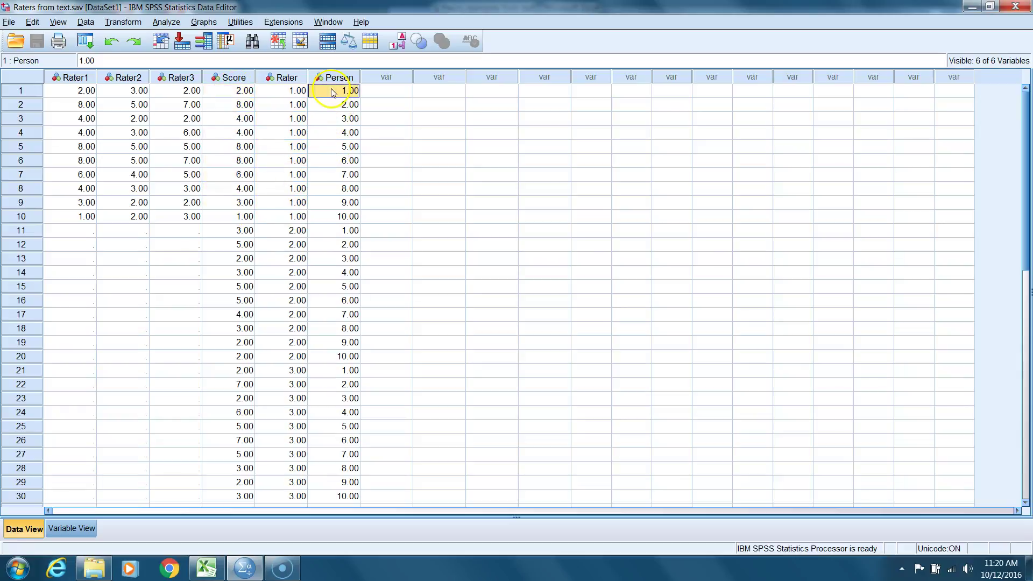
pyautogui.click(231, 92)
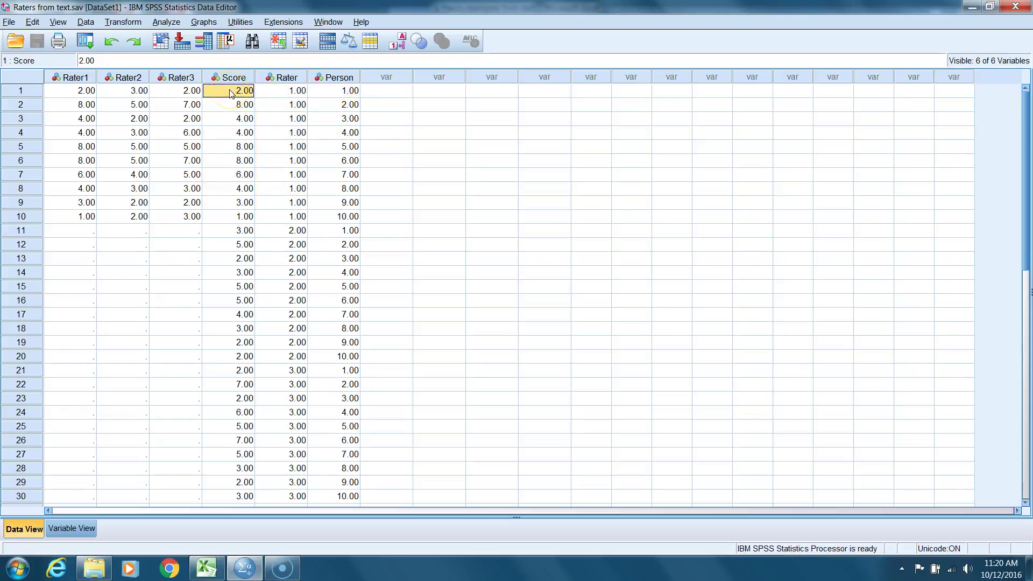
pyautogui.click(347, 231)
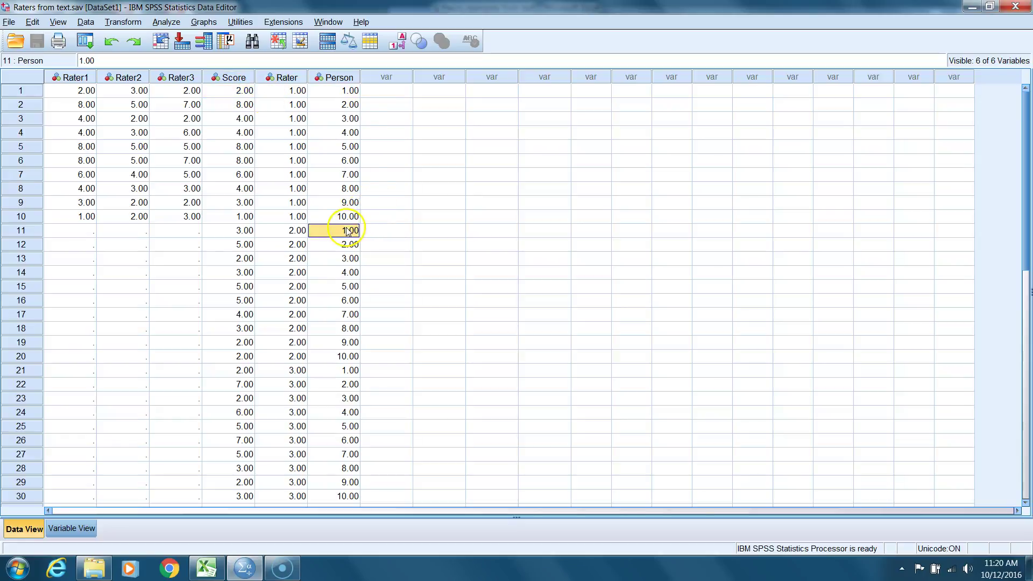
pyautogui.click(245, 230)
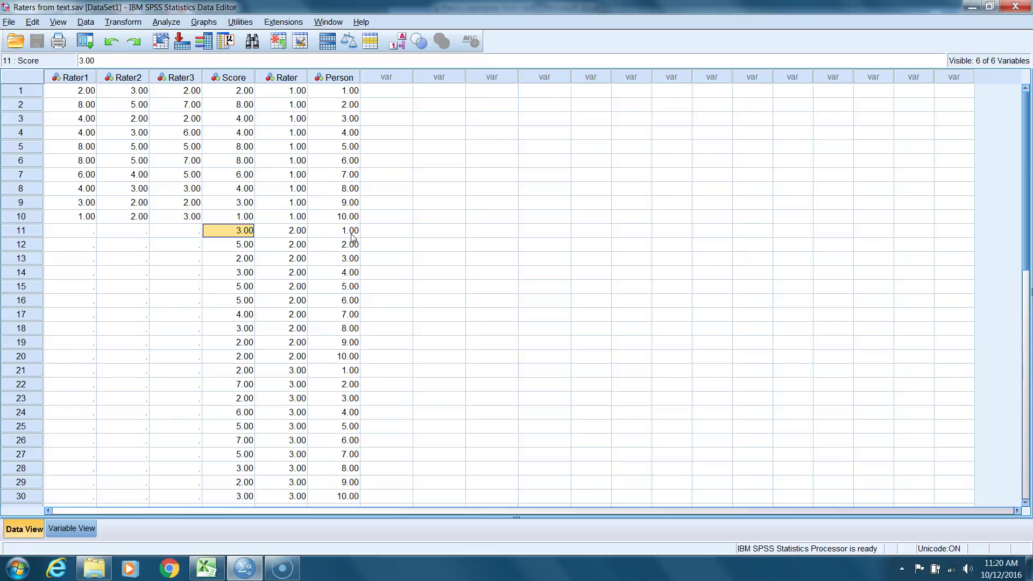
# Start a General Linear Model Univariate analysis, reset its earlier settings, and assign Score as the dependent variable.
pyautogui.click(167, 23)
pyautogui.moveTo(180, 81)
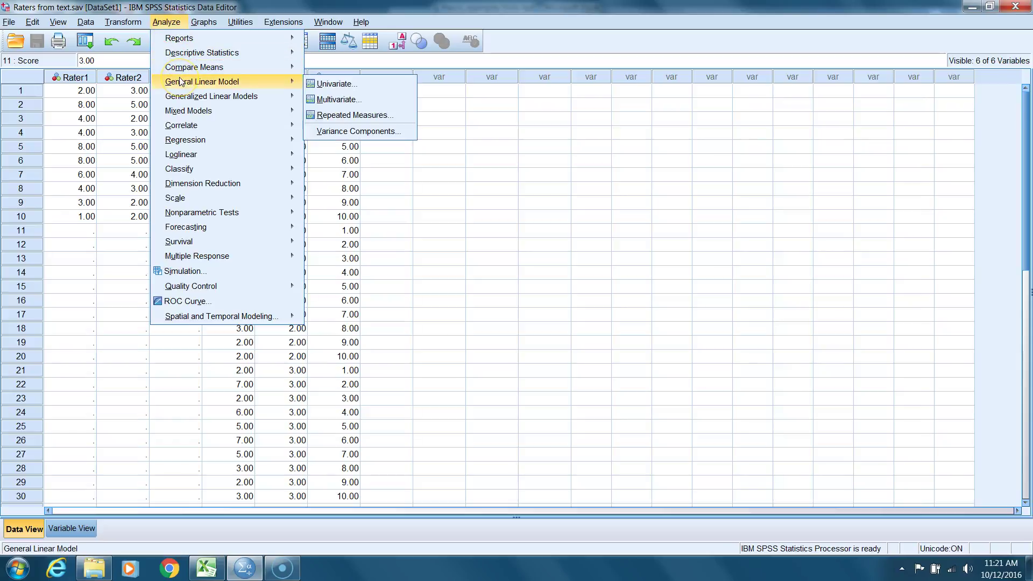
pyautogui.click(346, 86)
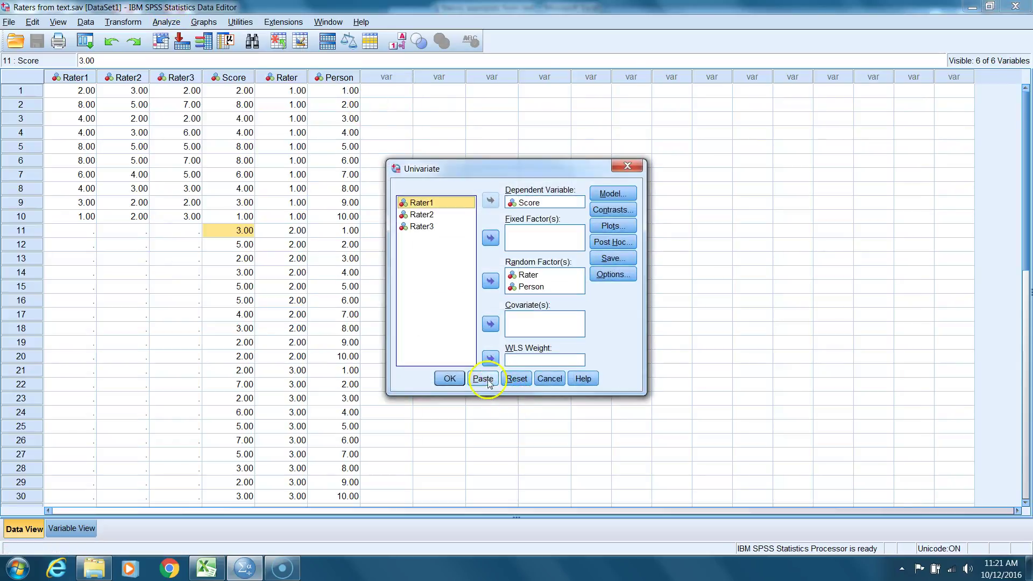
pyautogui.click(517, 378)
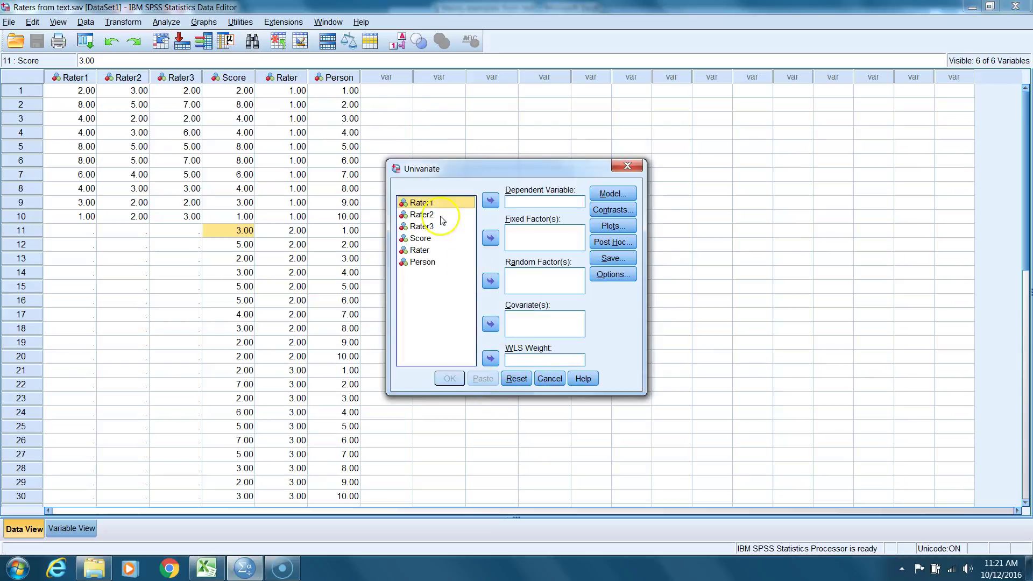
pyautogui.click(419, 238)
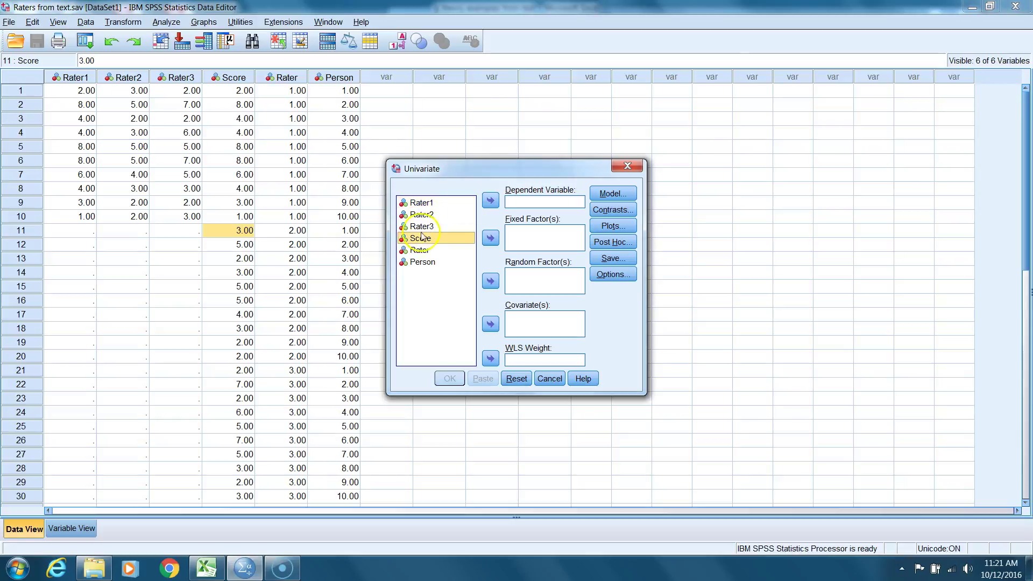
pyautogui.click(490, 201)
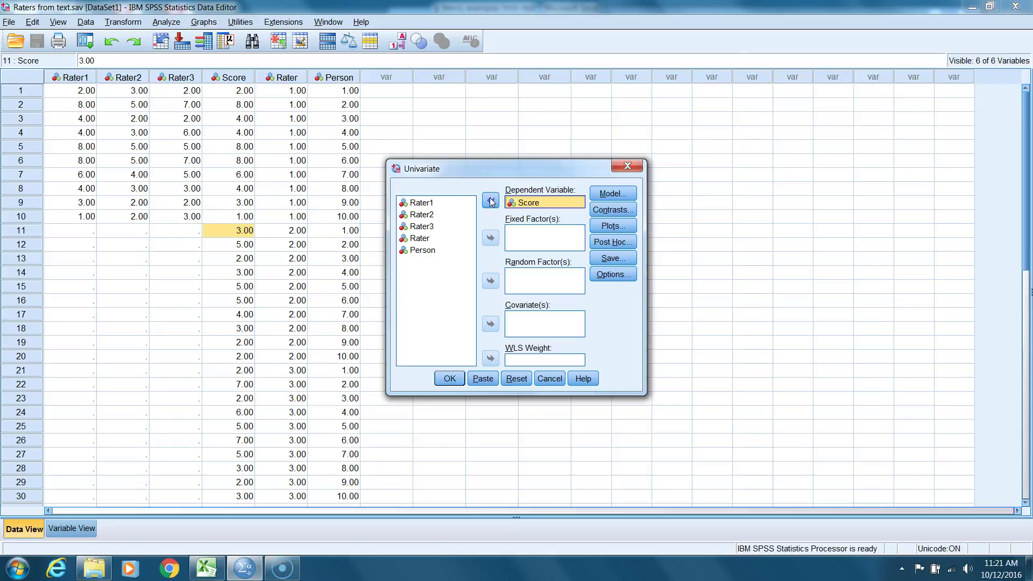
# Add Rater and Person as random factors and run the univariate analysis.
pyautogui.click(425, 242)
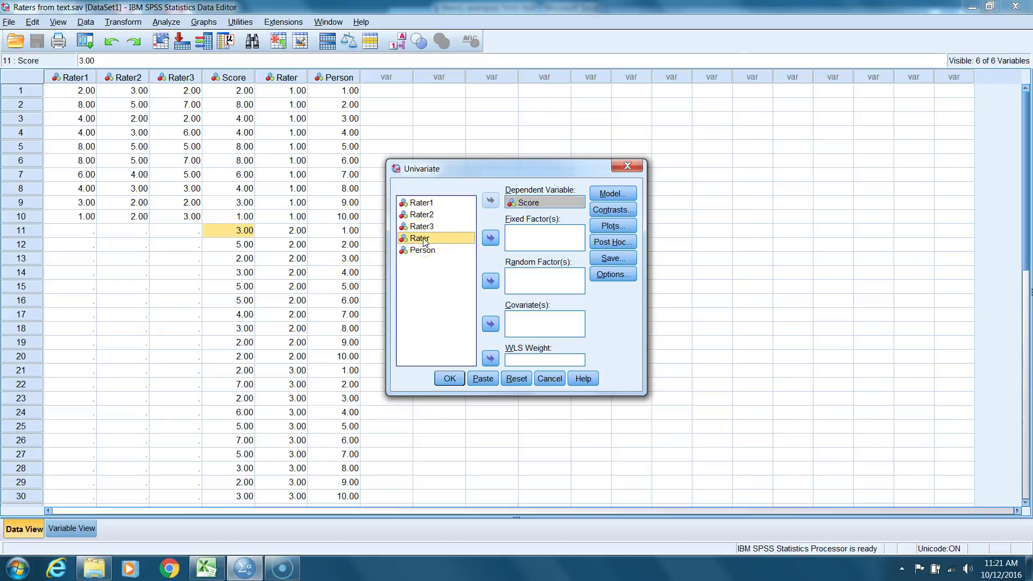
pyautogui.keyDown('ctrl'); pyautogui.click(425, 251); pyautogui.keyUp('ctrl')
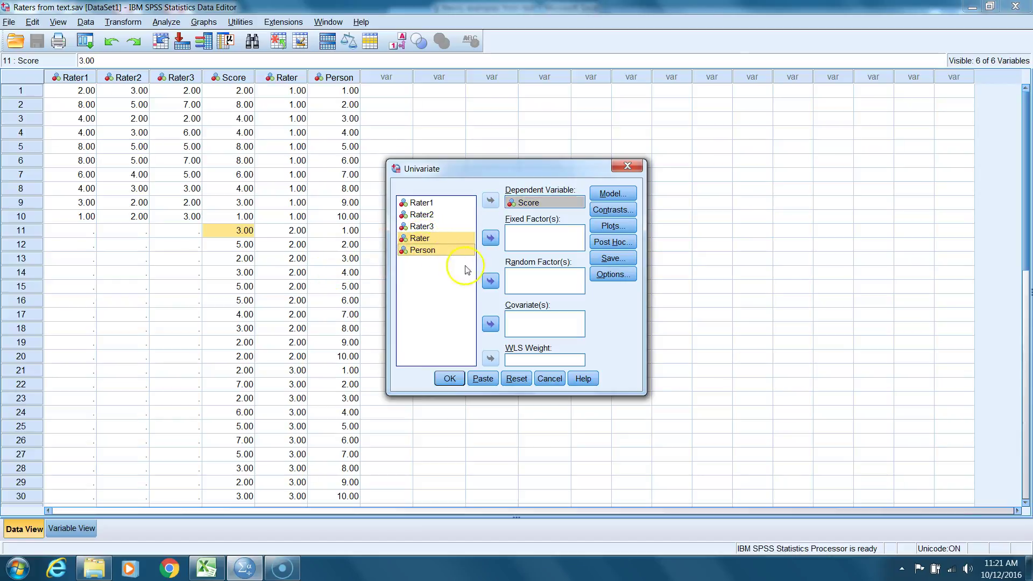
pyautogui.click(491, 281)
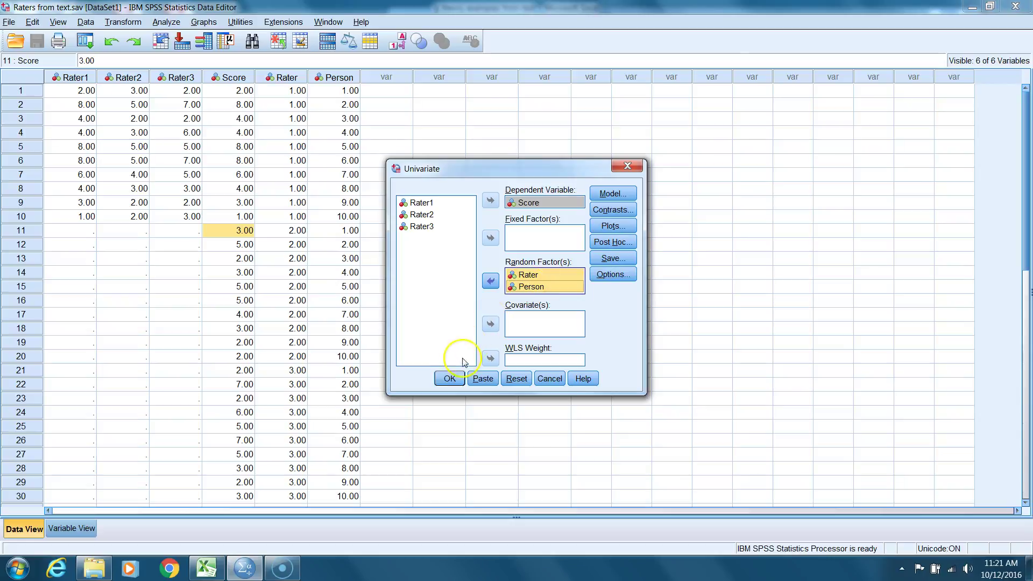
pyautogui.click(451, 379)
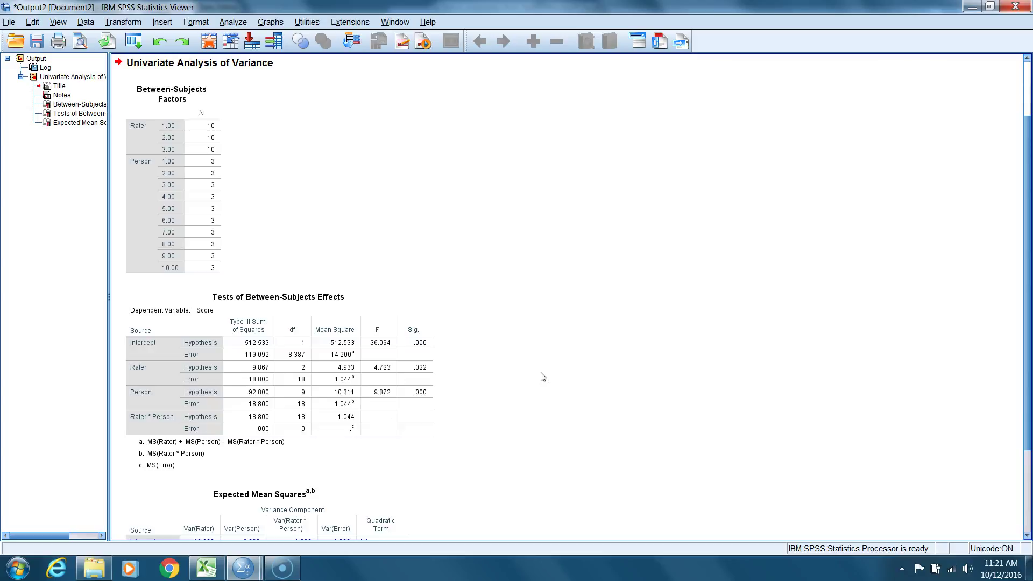
# Examine the mean squares for Rater, Person and their interaction in the Tests of Between-Subjects Effects table.
pyautogui.click(173, 417)
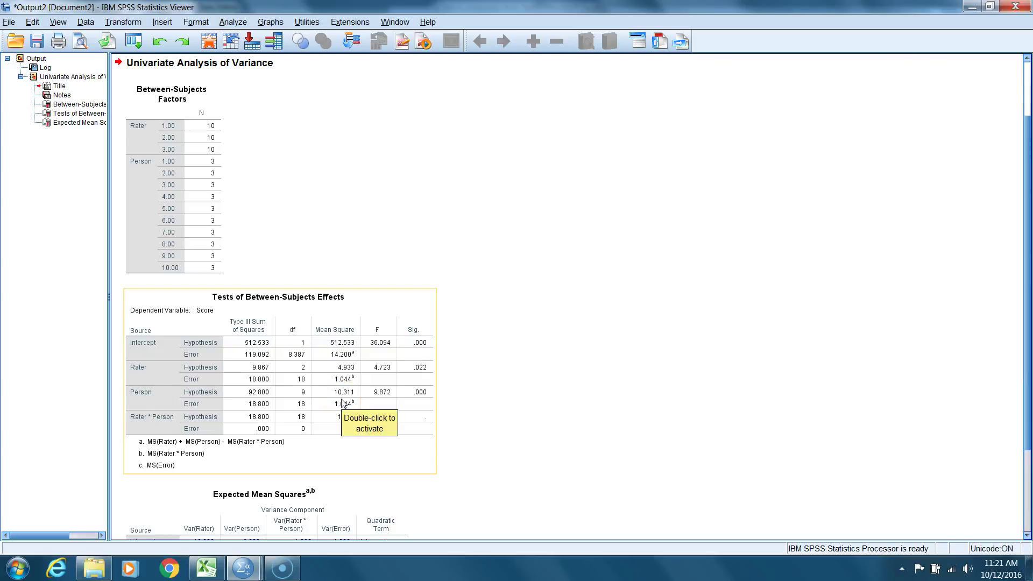
pyautogui.click(348, 371)
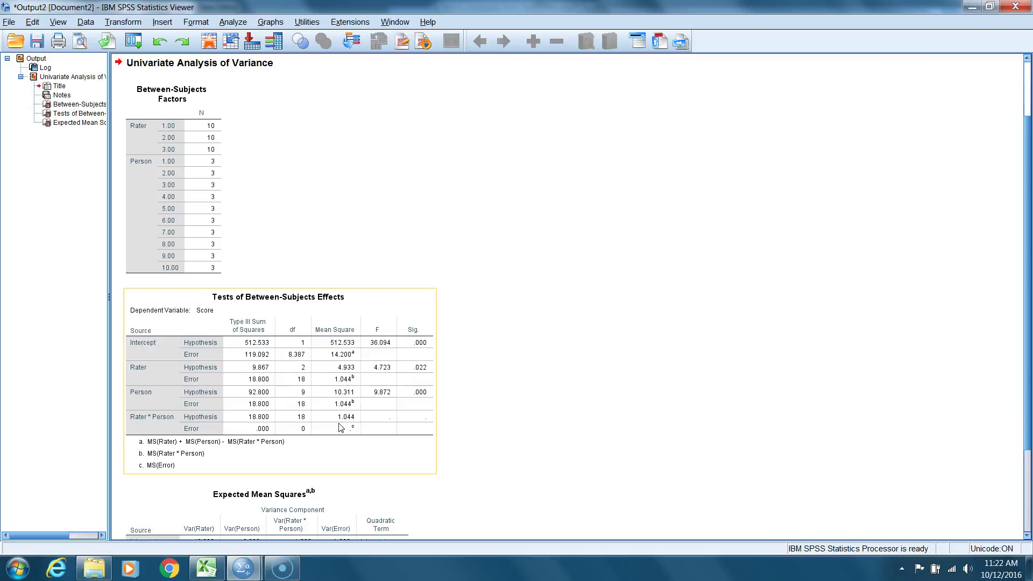
pyautogui.click(275, 128)
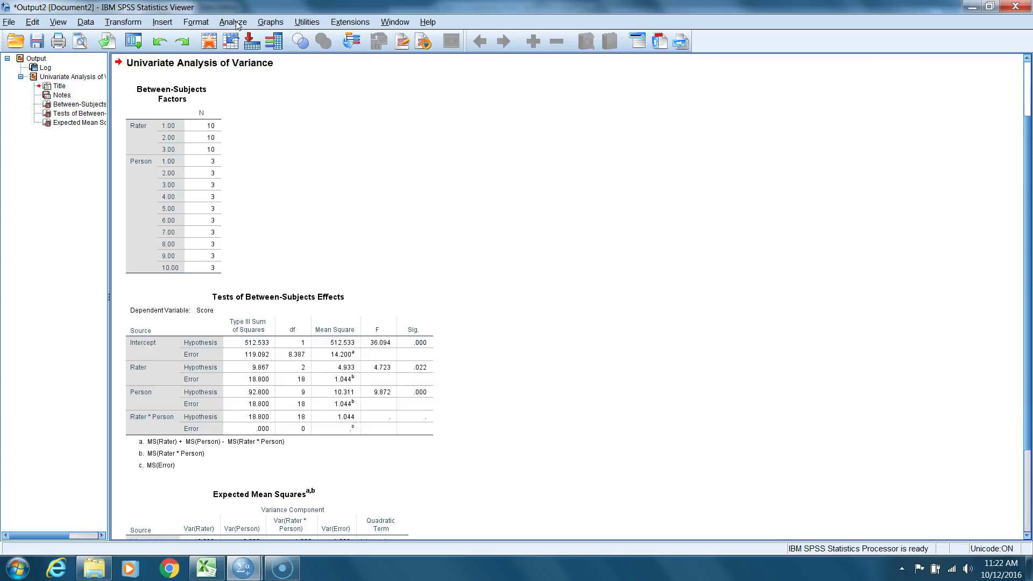
# Start a General Linear Model Variance Components analysis, reset its earlier settings, and assign Score as the dependent variable.
pyautogui.click(236, 23)
pyautogui.click(278, 98)
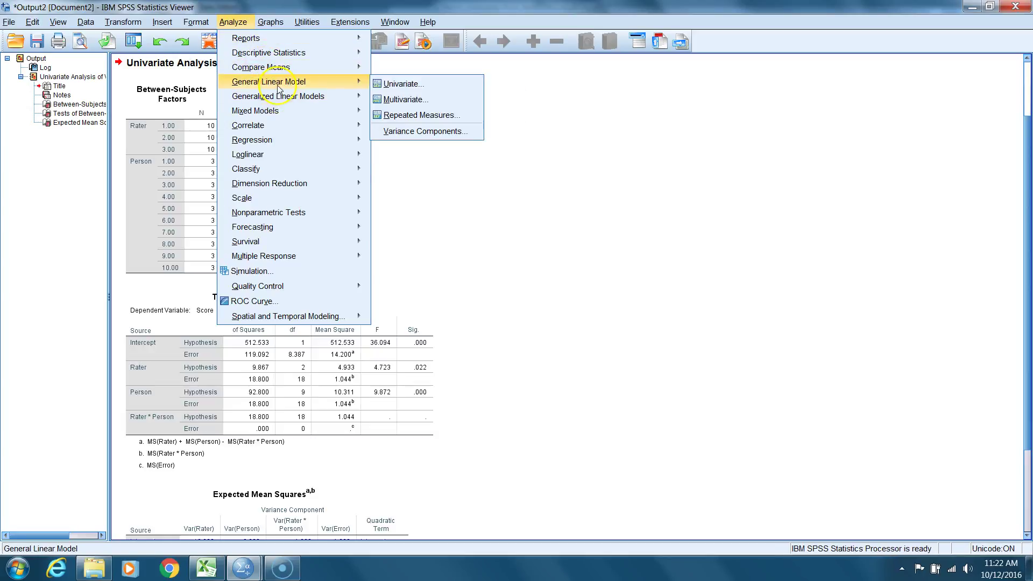
pyautogui.click(396, 81)
pyautogui.moveTo(347, 94)
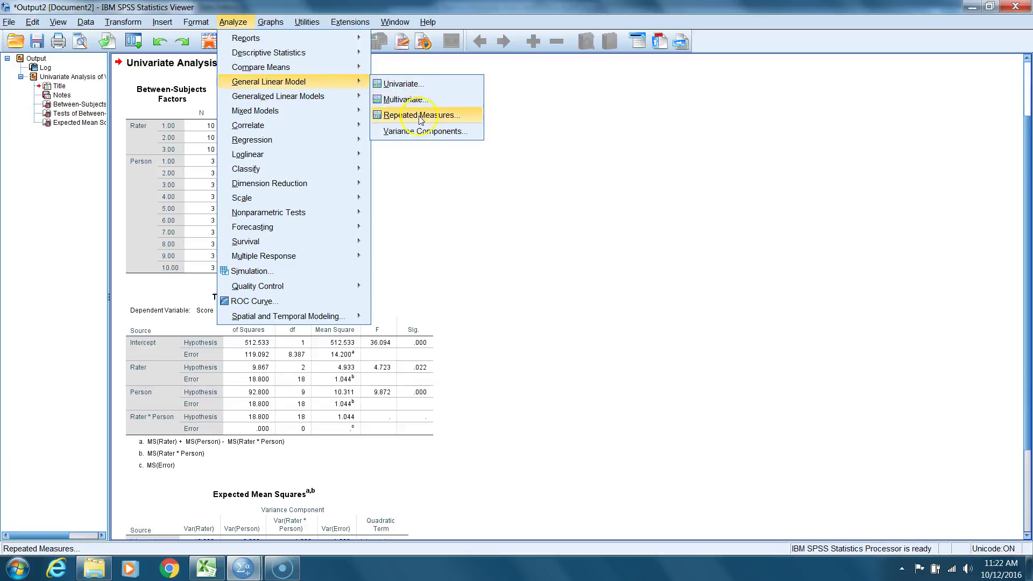
pyautogui.click(424, 133)
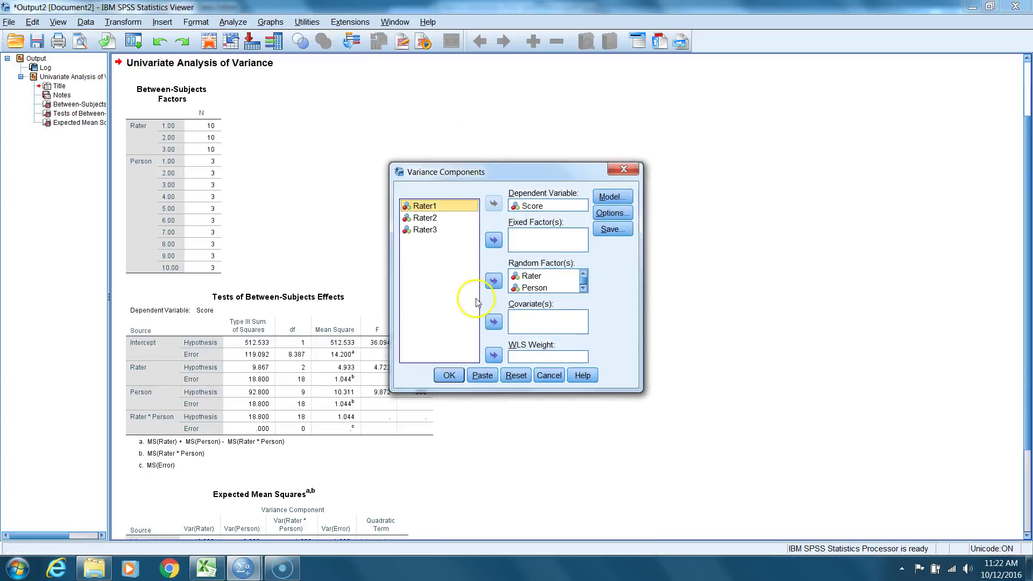
pyautogui.click(518, 376)
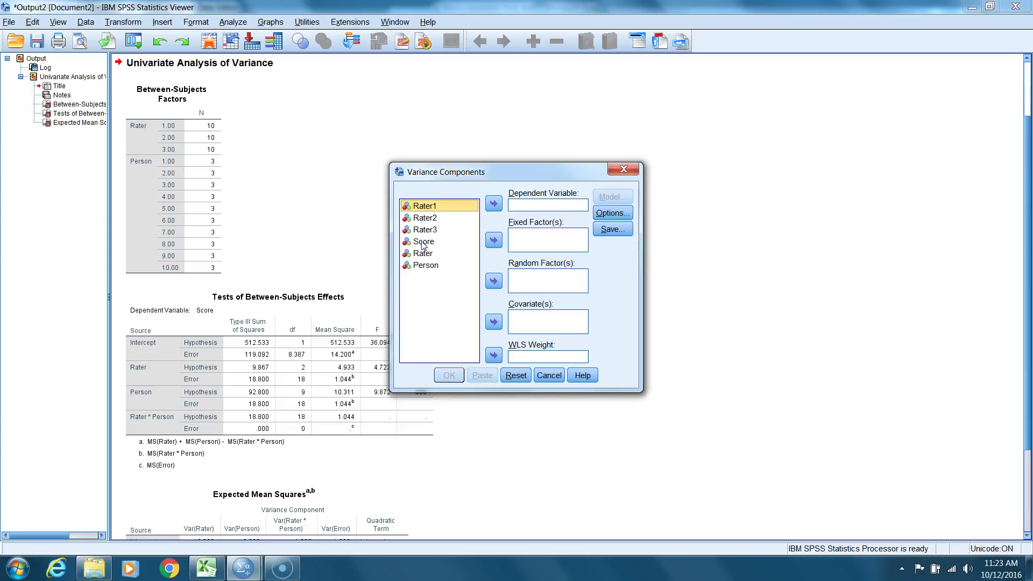
pyautogui.click(424, 243)
pyautogui.click(494, 204)
# Add Rater and Person as random factors and run the variance components analysis.
pyautogui.click(423, 241)
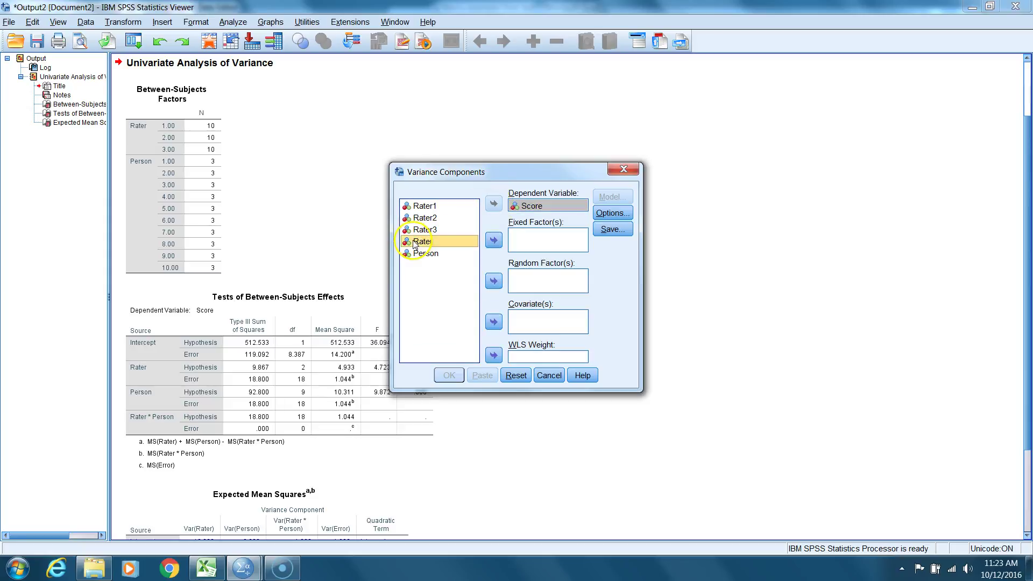
pyautogui.keyDown('shift'); pyautogui.click(424, 253); pyautogui.keyUp('shift')
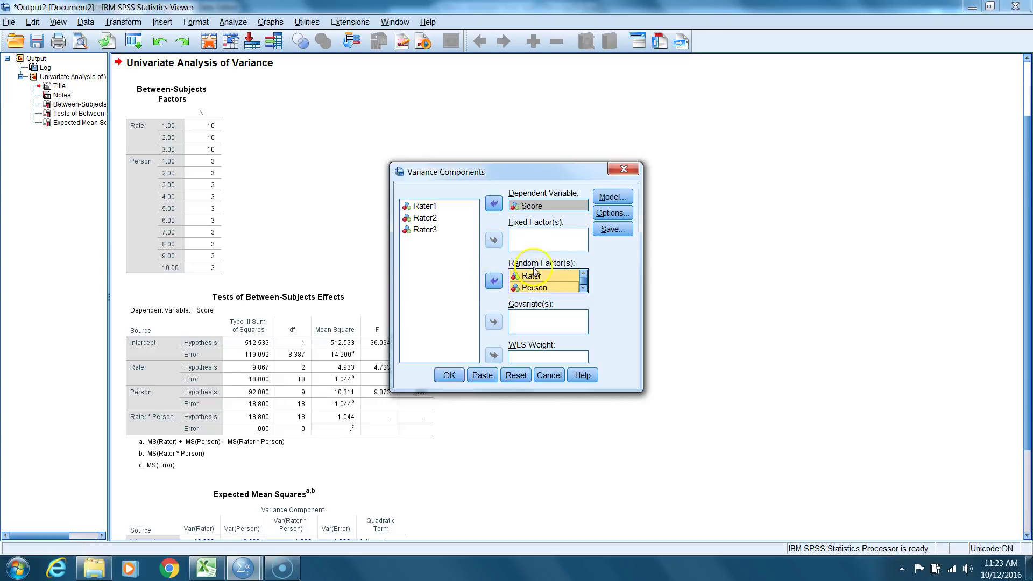
pyautogui.click(446, 376)
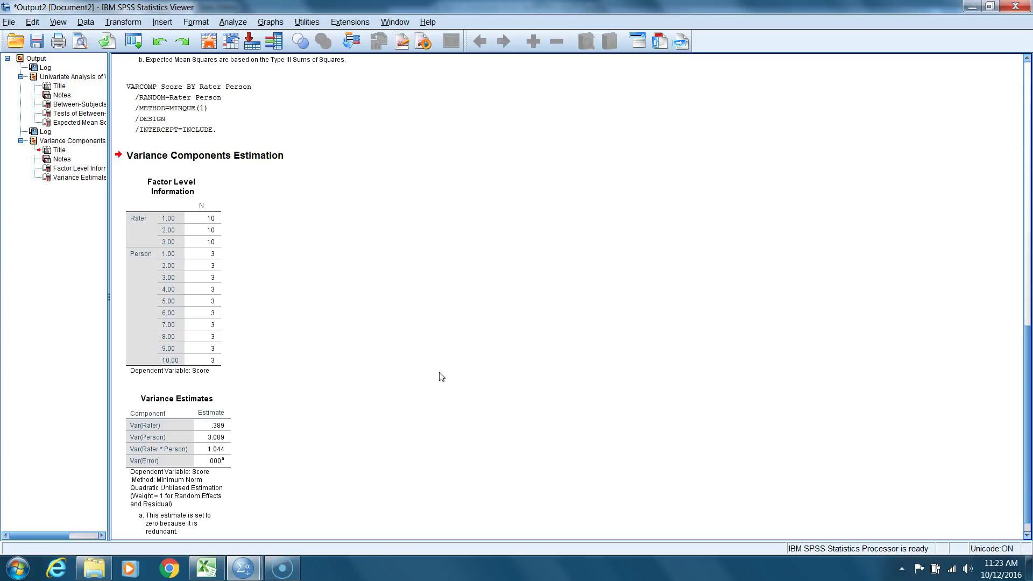
# Examine the Rater, Person, interaction and error components in the Variance Estimates table.
pyautogui.click(192, 459)
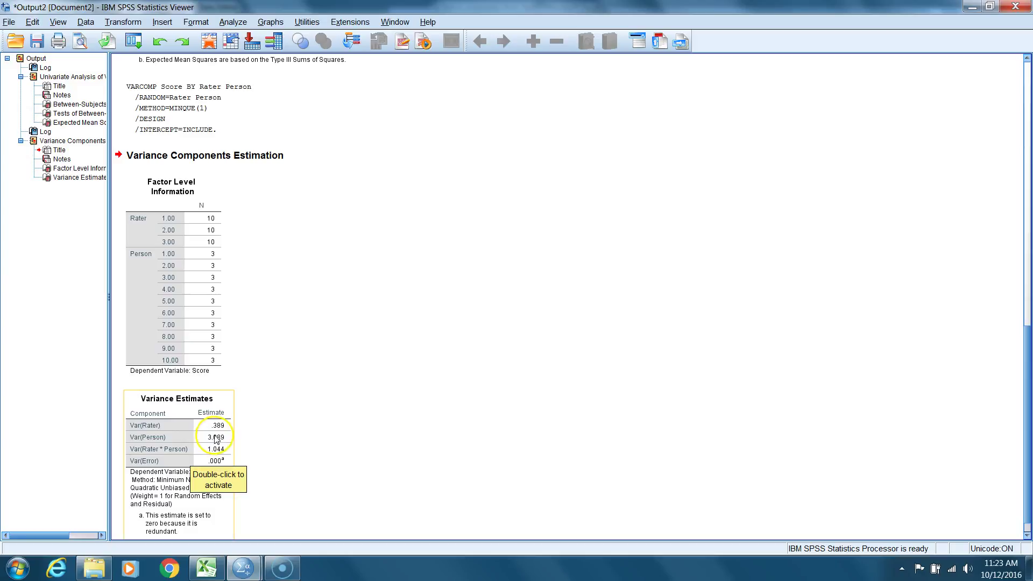
pyautogui.click(223, 461)
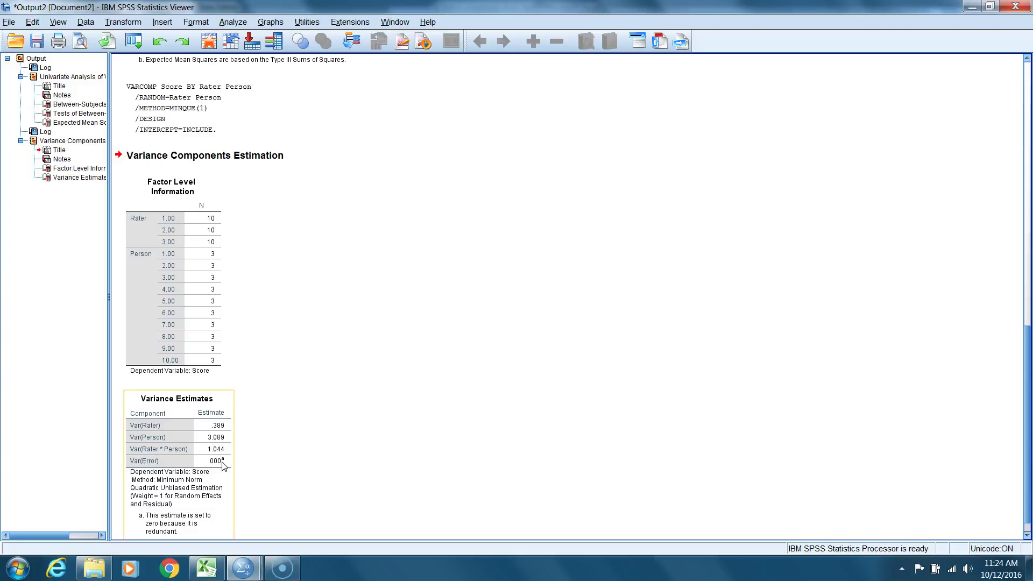
pyautogui.click(81, 519)
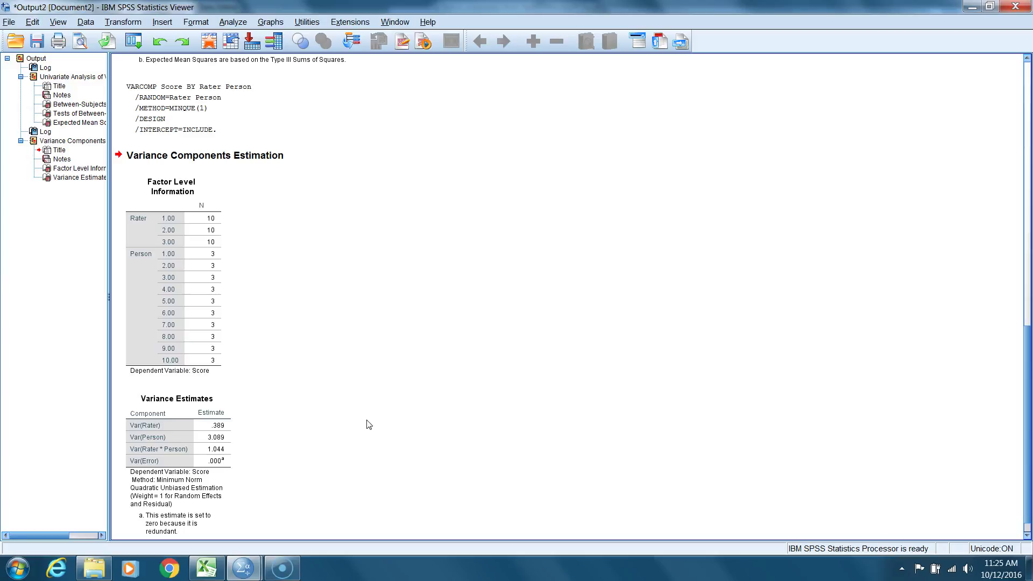
# Reopen the General Linear Model Variance Components analysis and set its estimation method to ANOVA.
pyautogui.click(233, 23)
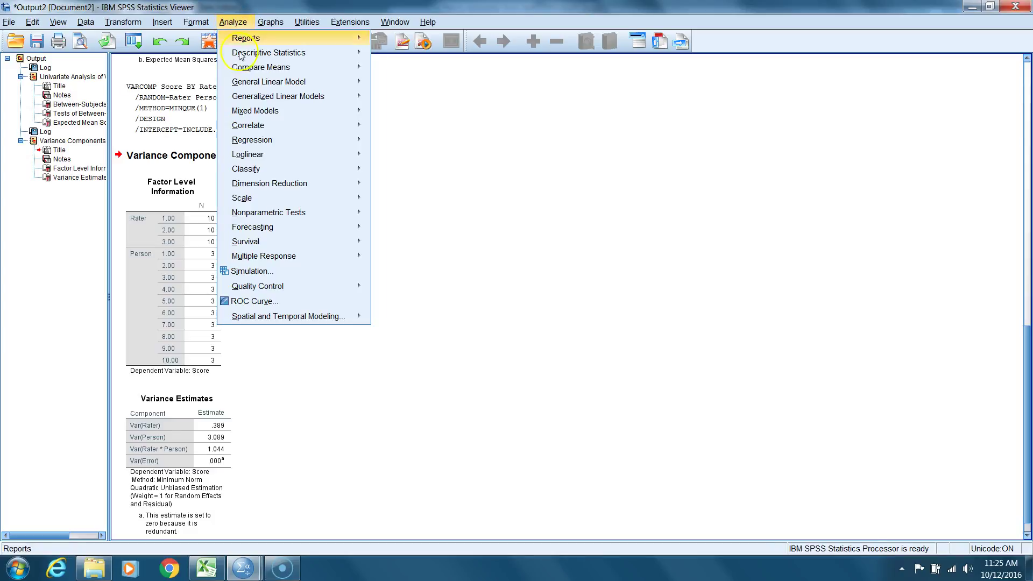
pyautogui.moveTo(323, 82)
pyautogui.click(378, 86)
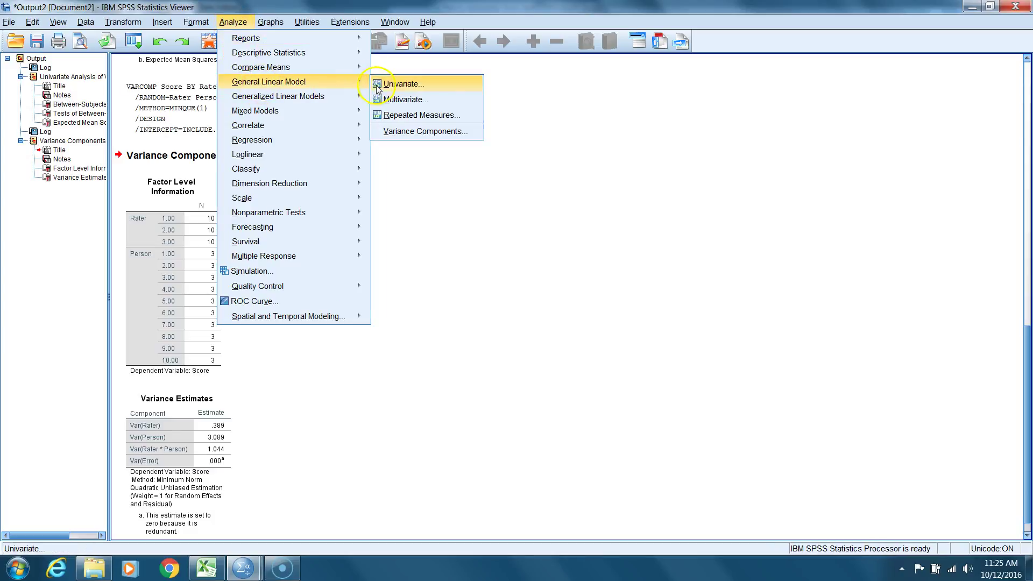
pyautogui.click(445, 135)
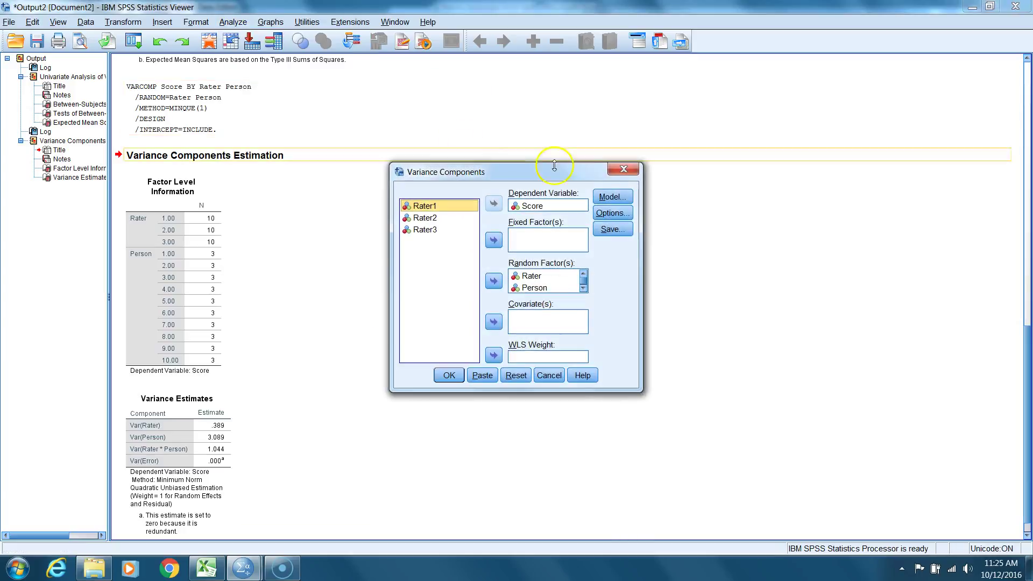
pyautogui.click(610, 216)
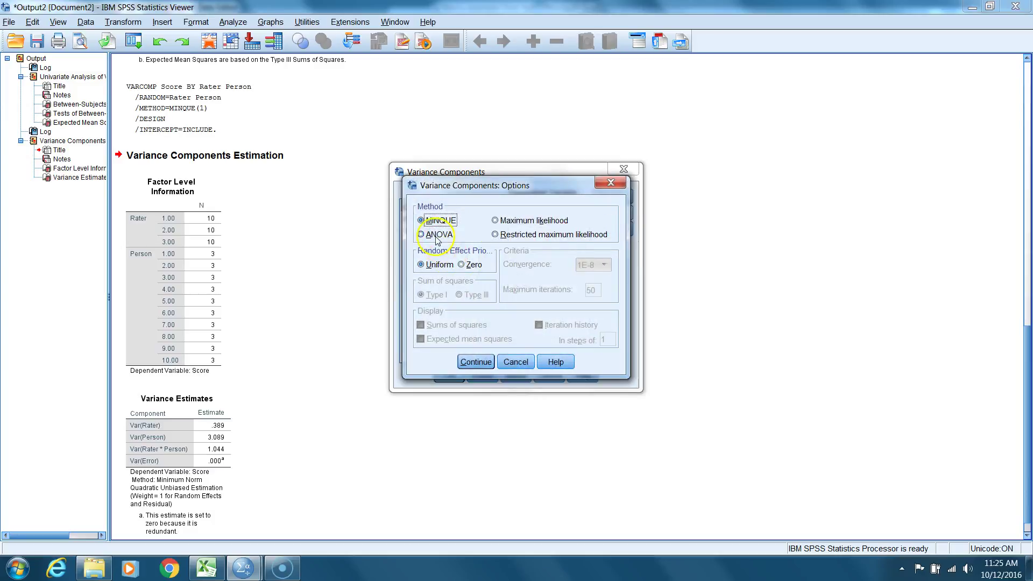
pyautogui.click(436, 236)
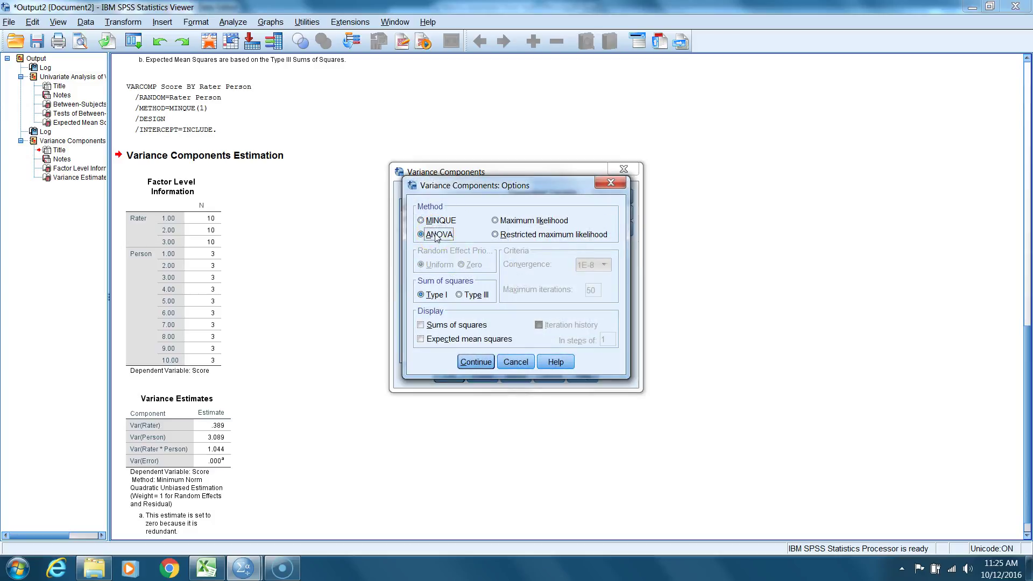
# Choose Type III sums of squares, display the sums of squares in the output, and run the variance components analysis.
pyautogui.click(460, 295)
pyautogui.click(422, 326)
pyautogui.click(476, 362)
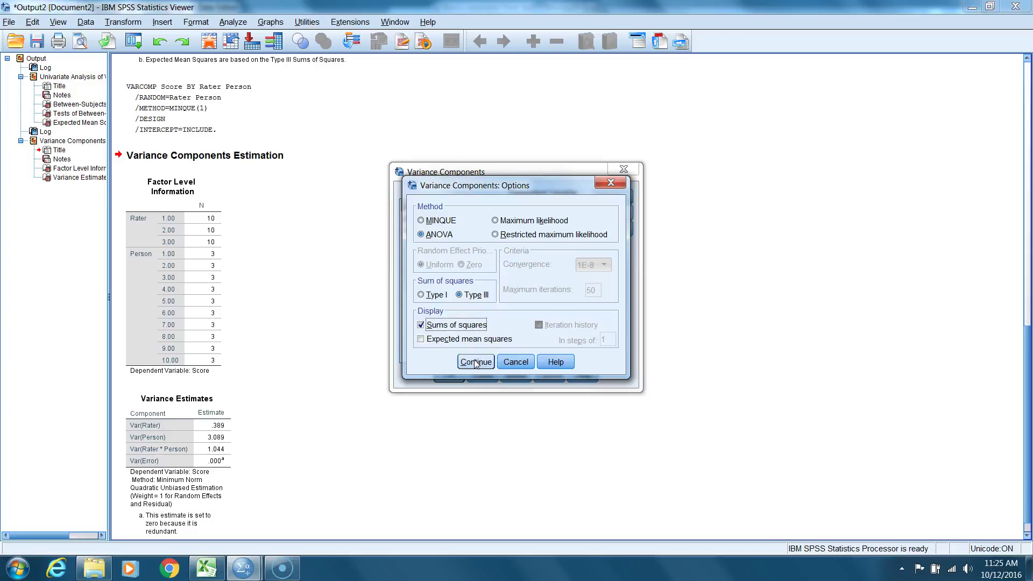
pyautogui.click(484, 351)
pyautogui.click(475, 362)
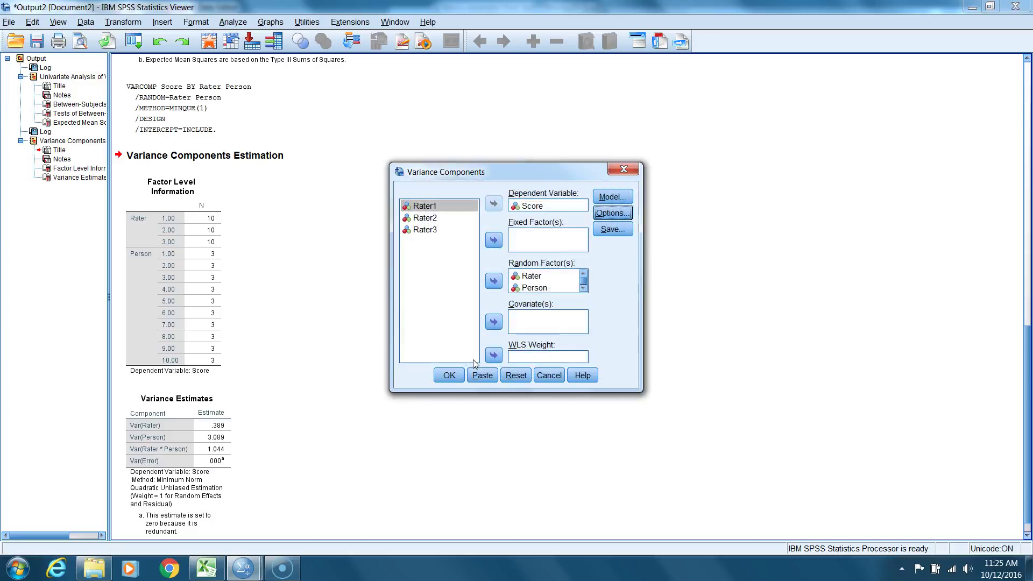
pyautogui.click(450, 375)
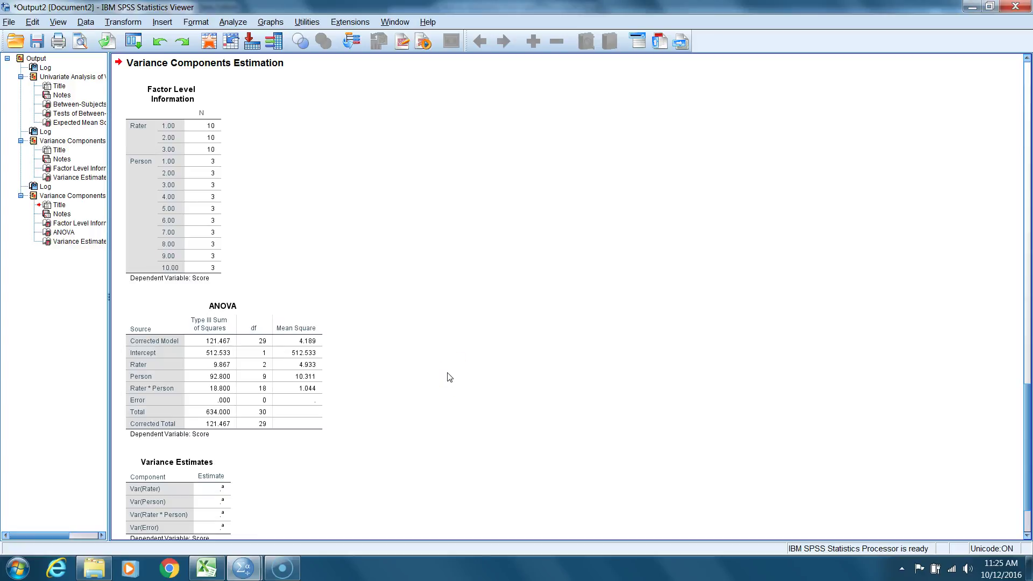
# Compare the Variance Estimates table of the ANOVA run with the one from the earlier MINQUE run, including their footnotes.
pyautogui.click(211, 514)
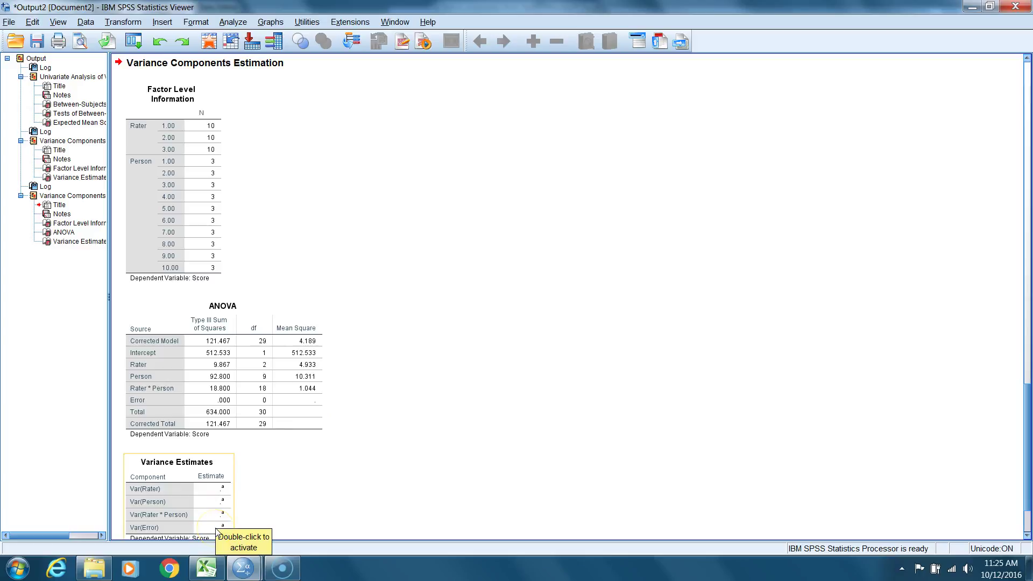
pyautogui.click(219, 475)
pyautogui.click(685, 395)
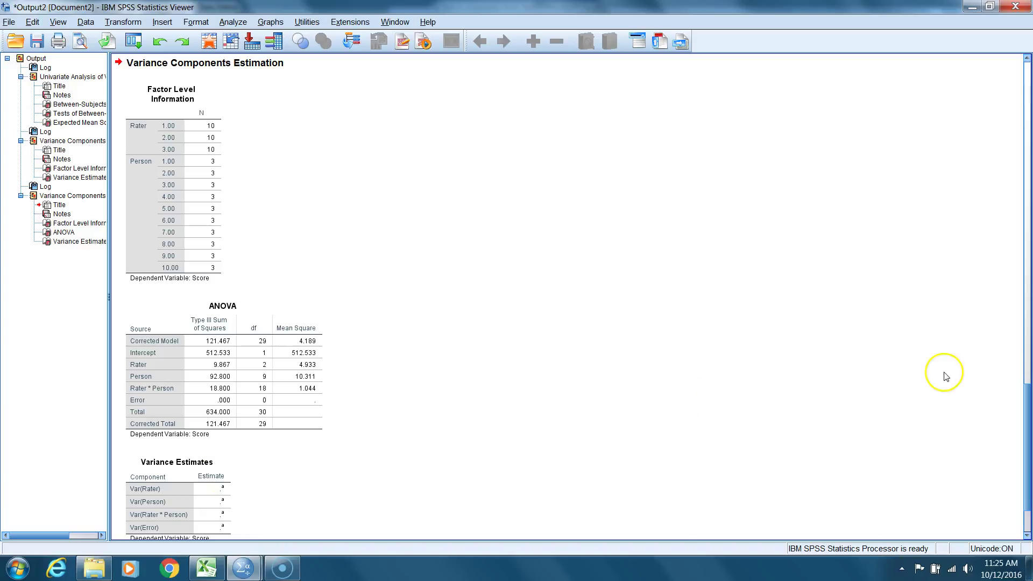
pyautogui.click(1024, 337)
pyautogui.click(208, 373)
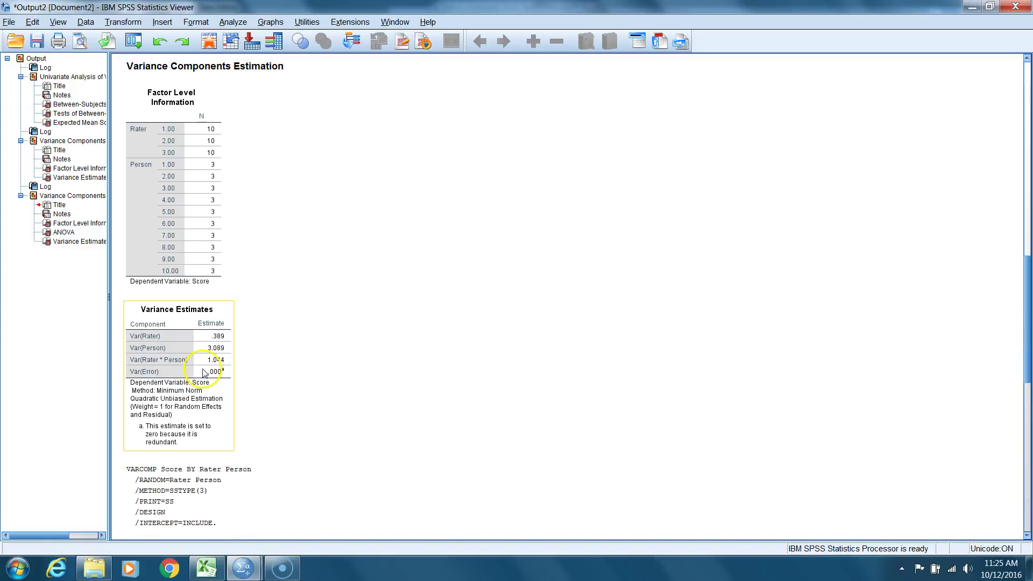
pyautogui.doubleClick(225, 363)
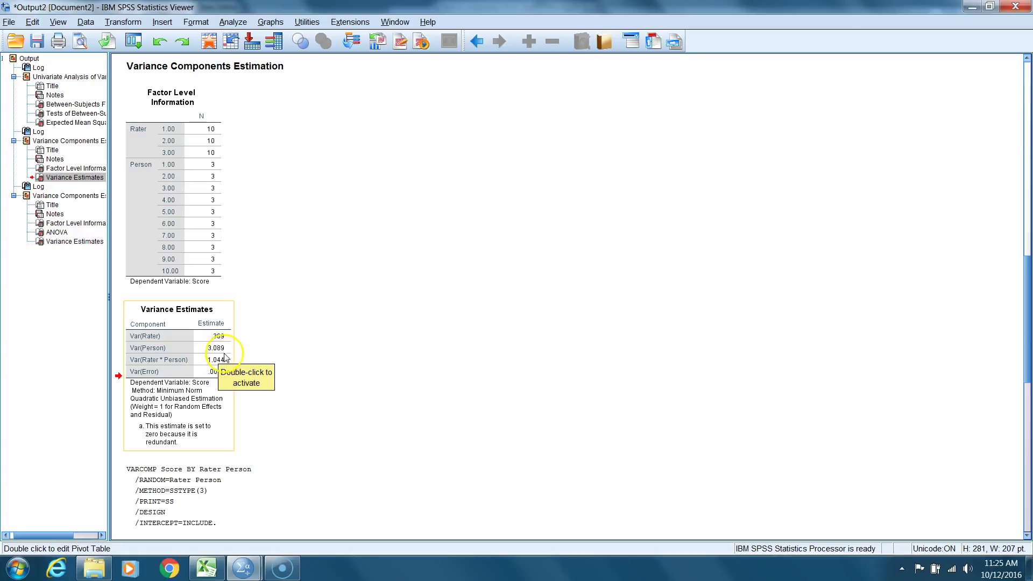
pyautogui.click(292, 384)
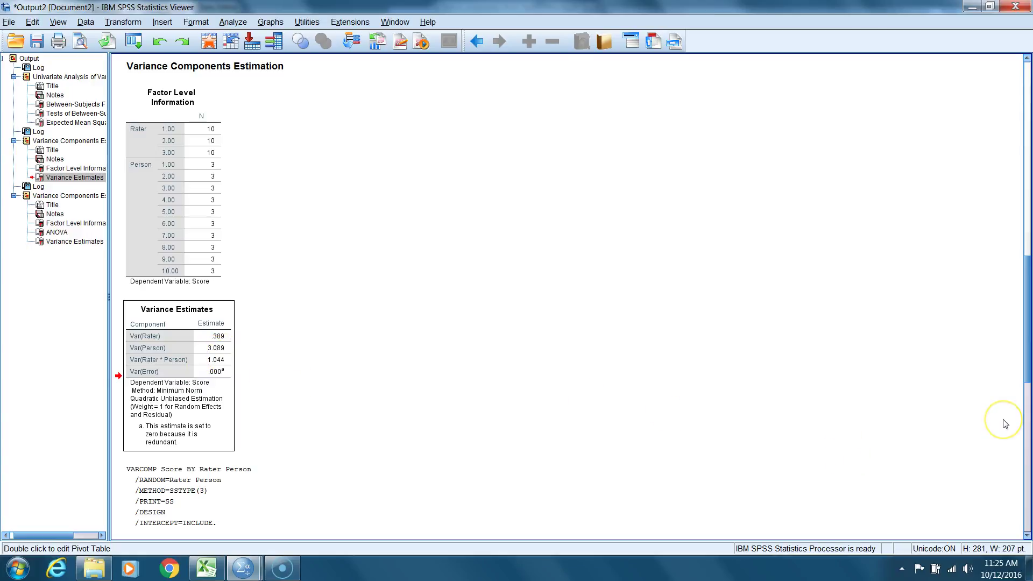
pyautogui.click(1026, 417)
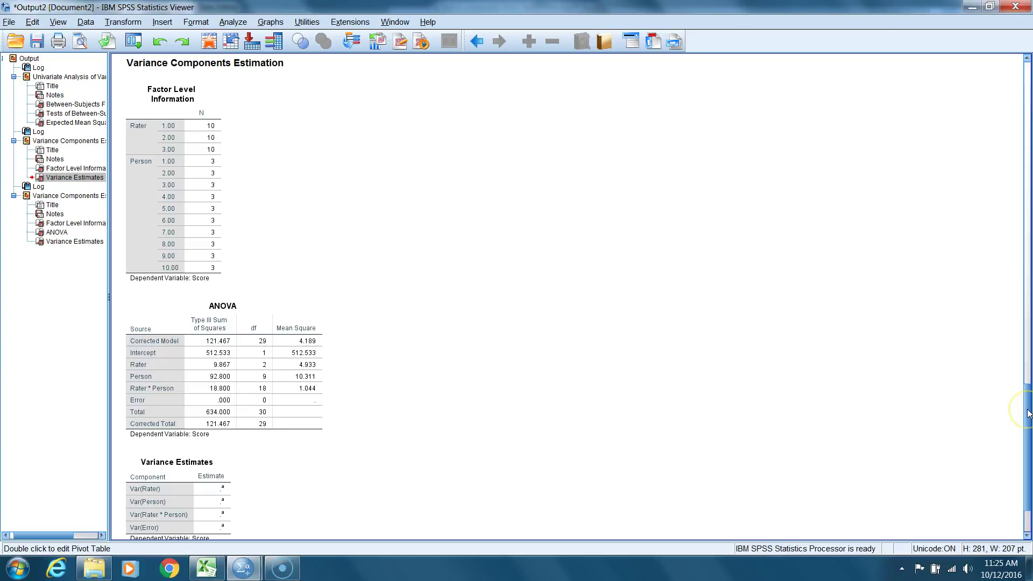
pyautogui.click(1027, 427)
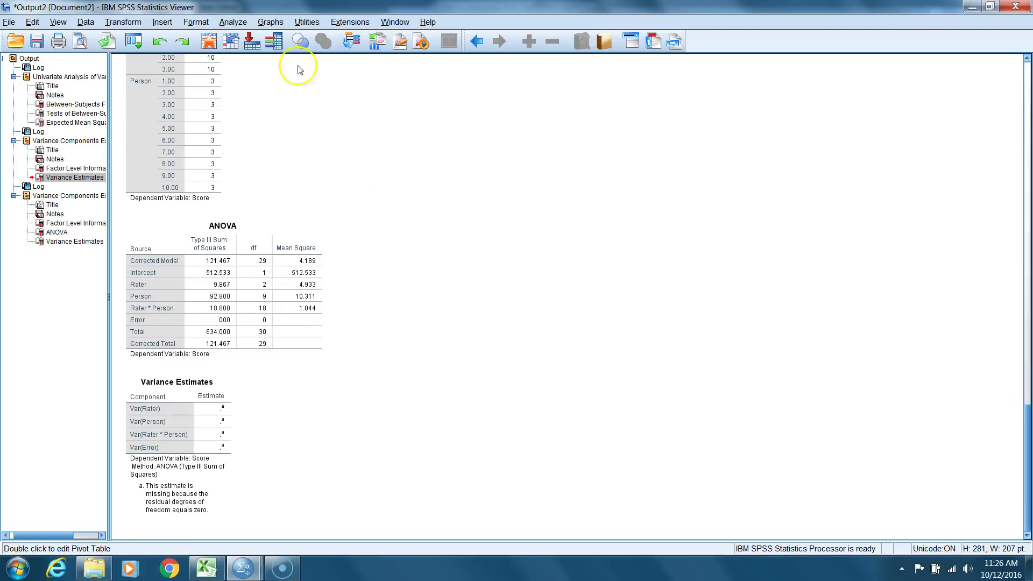
# Reopen the General Linear Model Variance Components analysis and switch its model specification from full factorial to custom.
pyautogui.click(233, 24)
pyautogui.moveTo(253, 83)
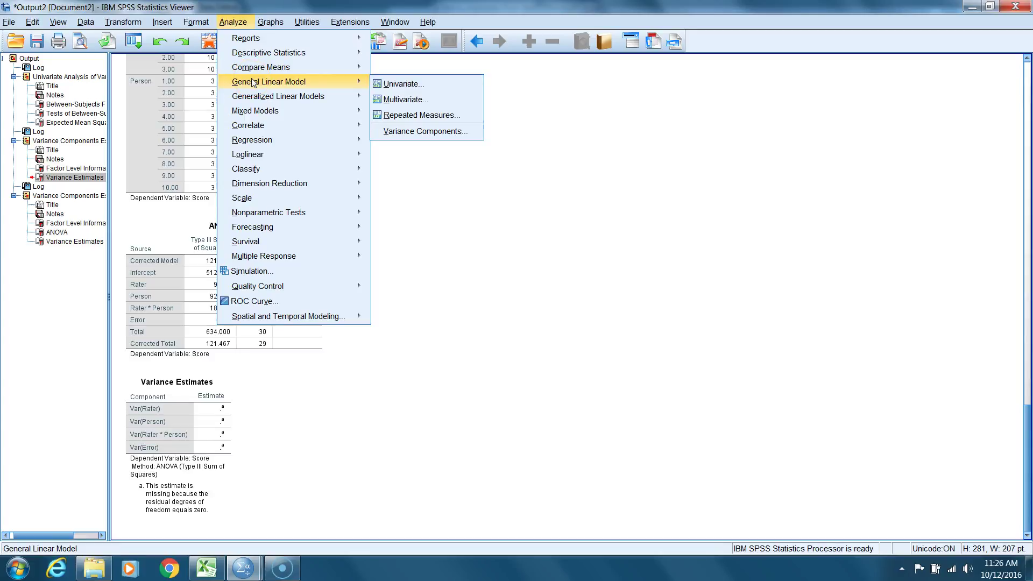
pyautogui.click(428, 134)
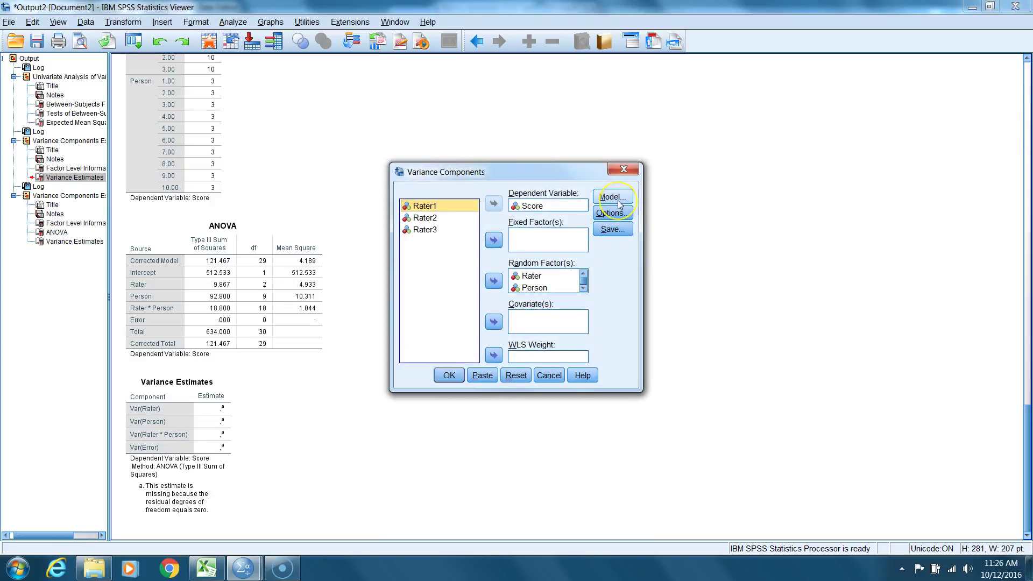
pyautogui.click(618, 200)
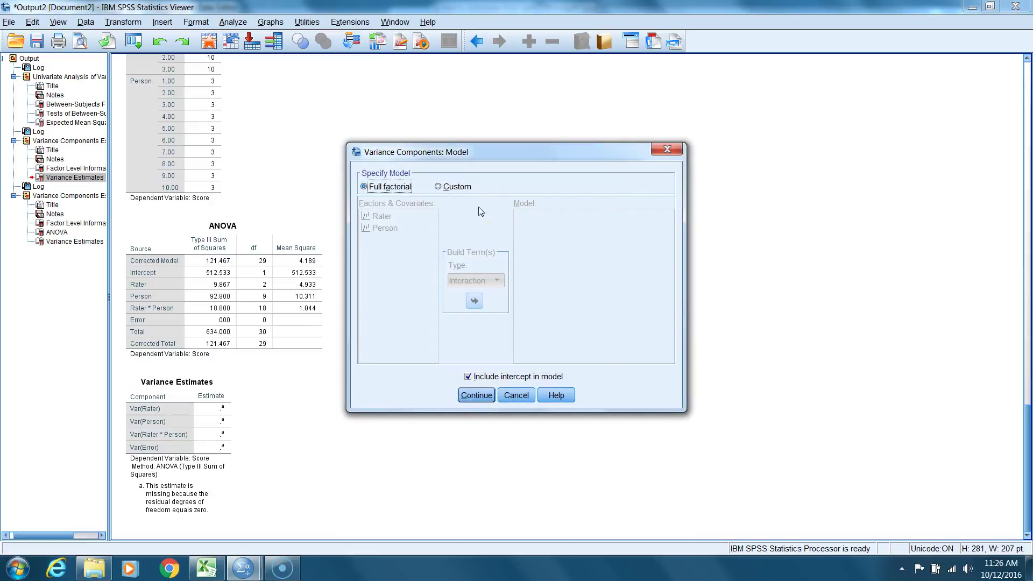
pyautogui.click(437, 186)
# Add Rater and Person to the custom model as main effects only and run the variance components analysis.
pyautogui.click(381, 216)
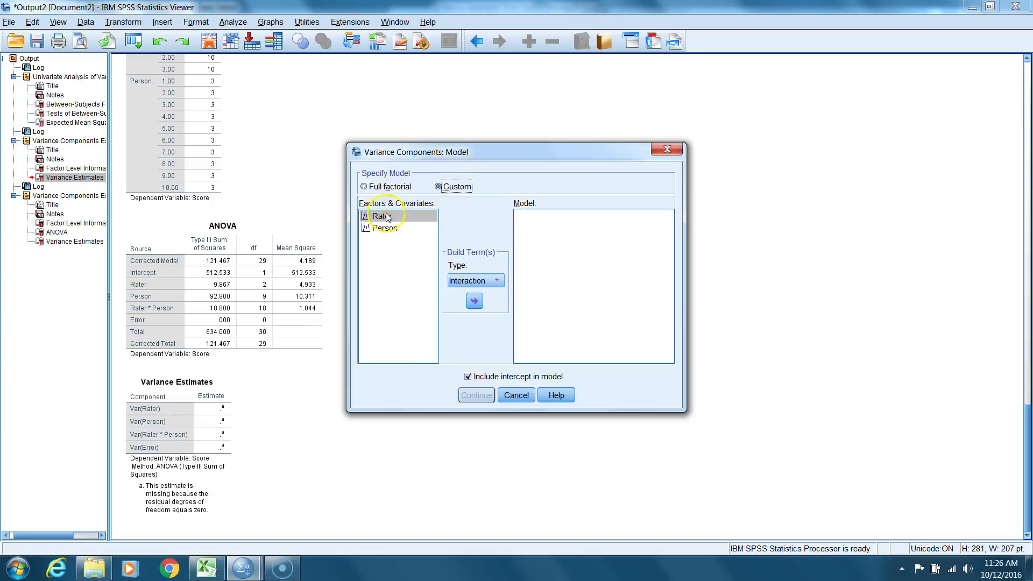
pyautogui.click(472, 281)
pyautogui.click(470, 304)
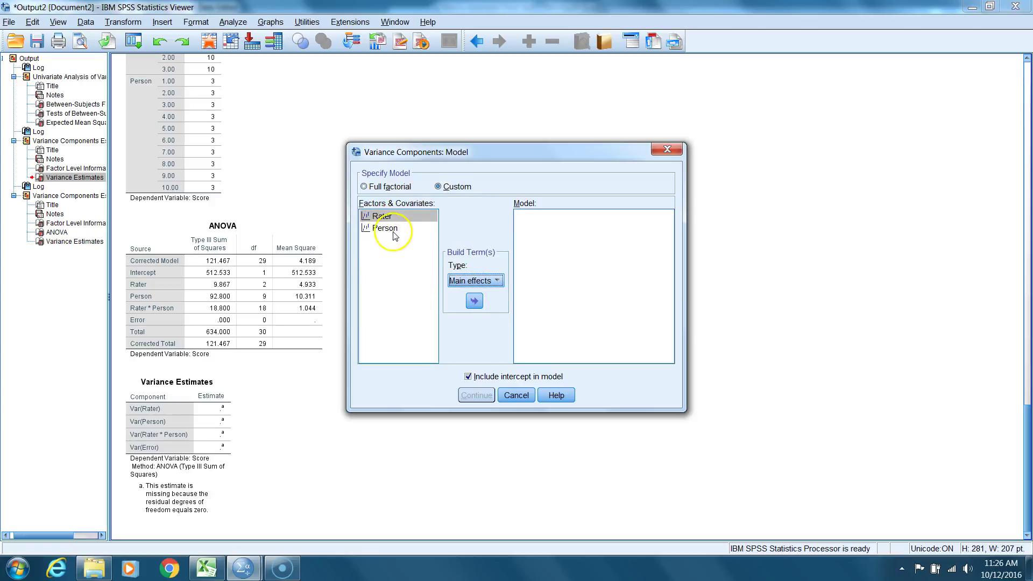
pyautogui.keyDown('shift'); pyautogui.click(391, 229); pyautogui.keyUp('shift')
pyautogui.click(473, 302)
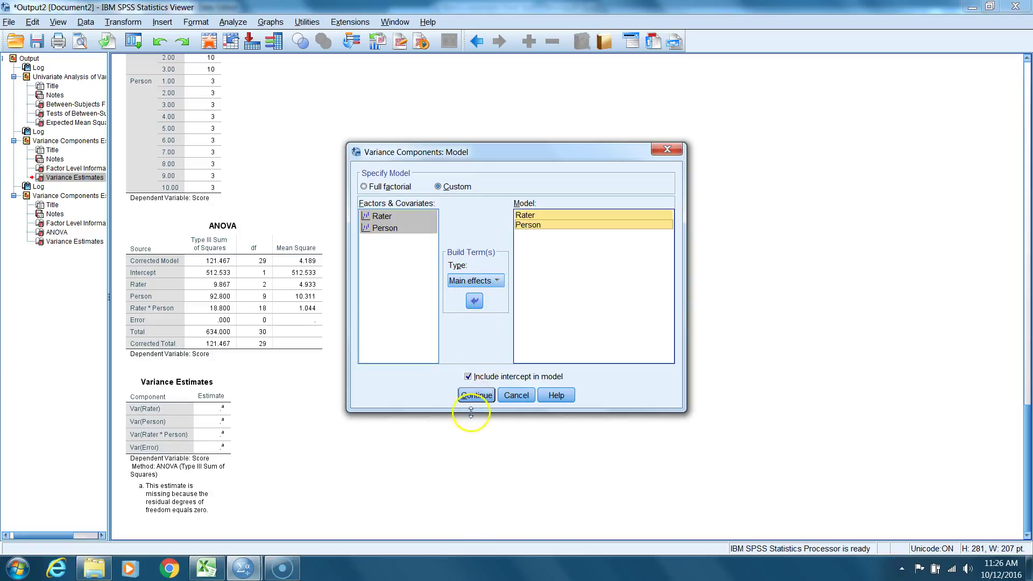
pyautogui.click(475, 395)
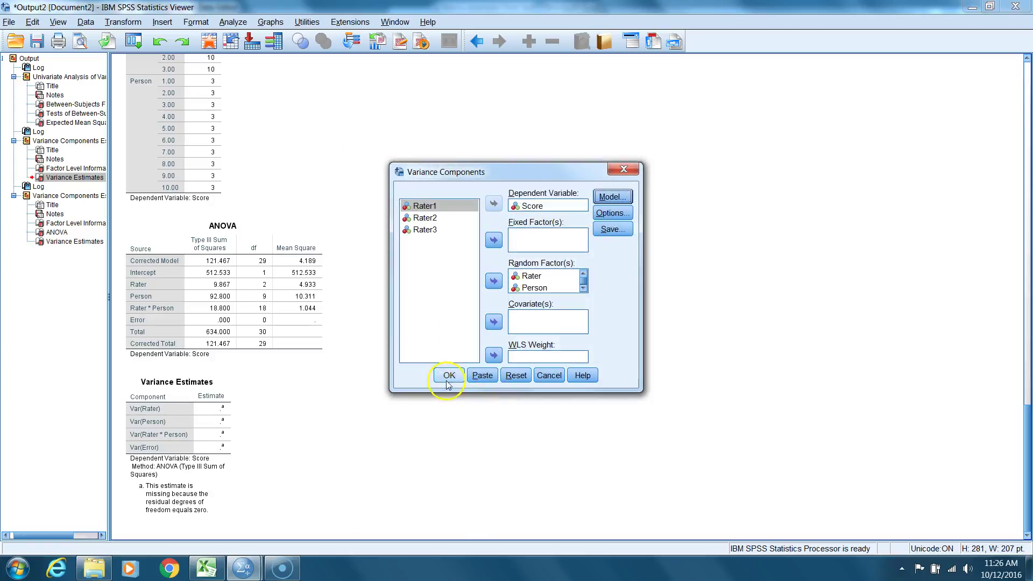
pyautogui.click(448, 376)
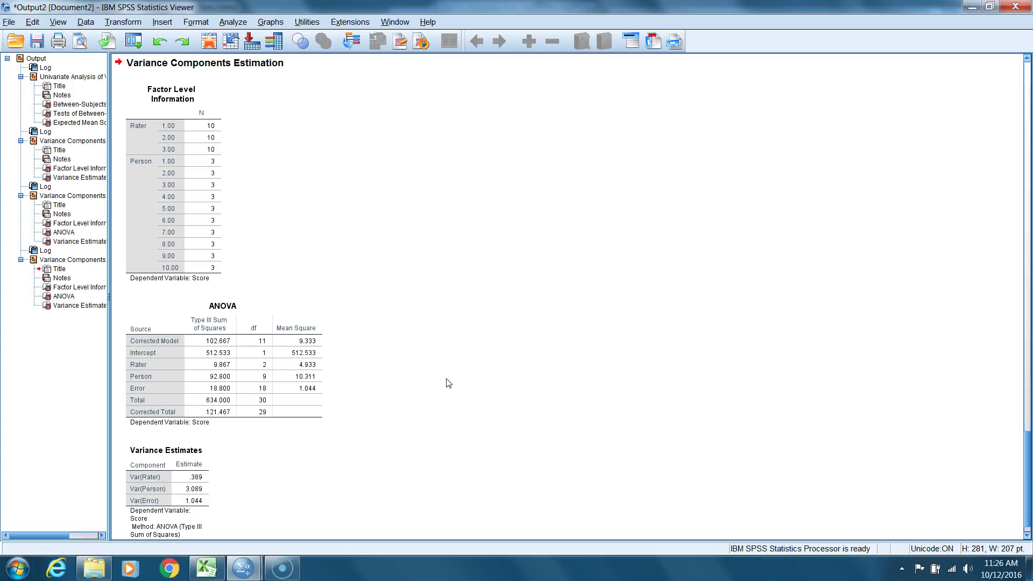
# Examine the Rater, Person and Error mean squares in the latest ANOVA table alongside the components in its Variance Estimates table.
pyautogui.moveTo(444, 382); pyautogui.dragTo(320, 372)
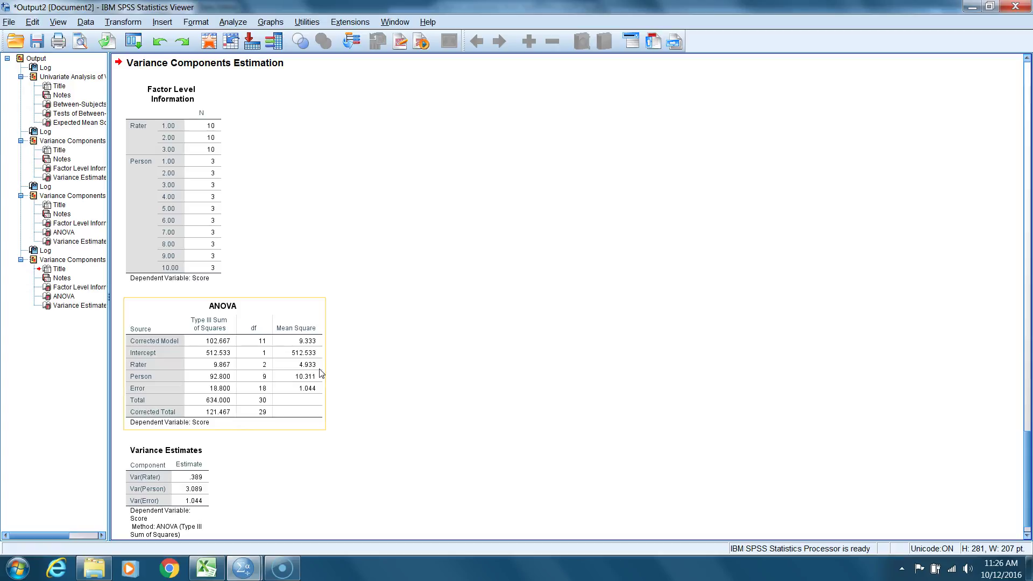
pyautogui.click(162, 487)
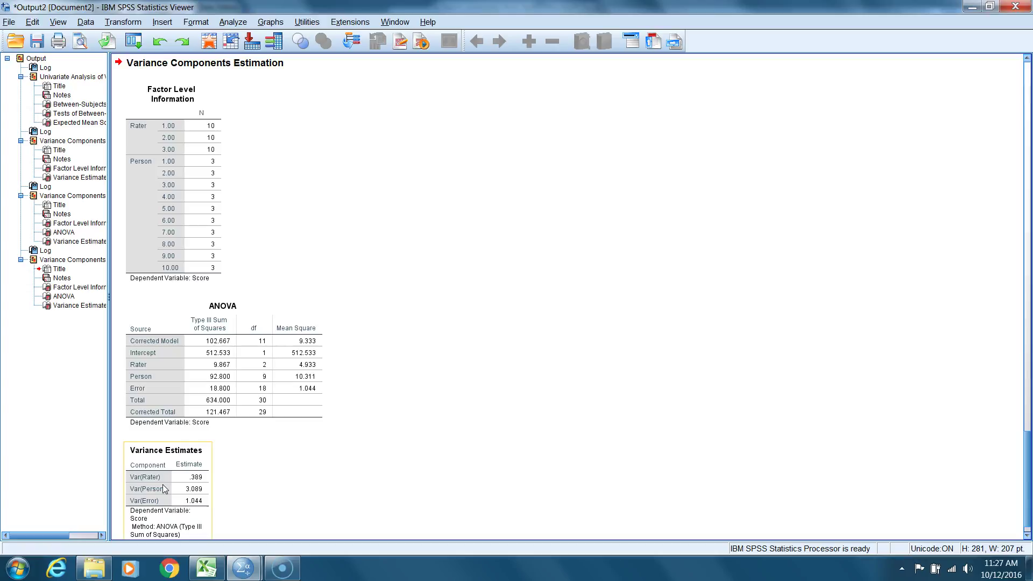
pyautogui.click(312, 387)
pyautogui.click(268, 449)
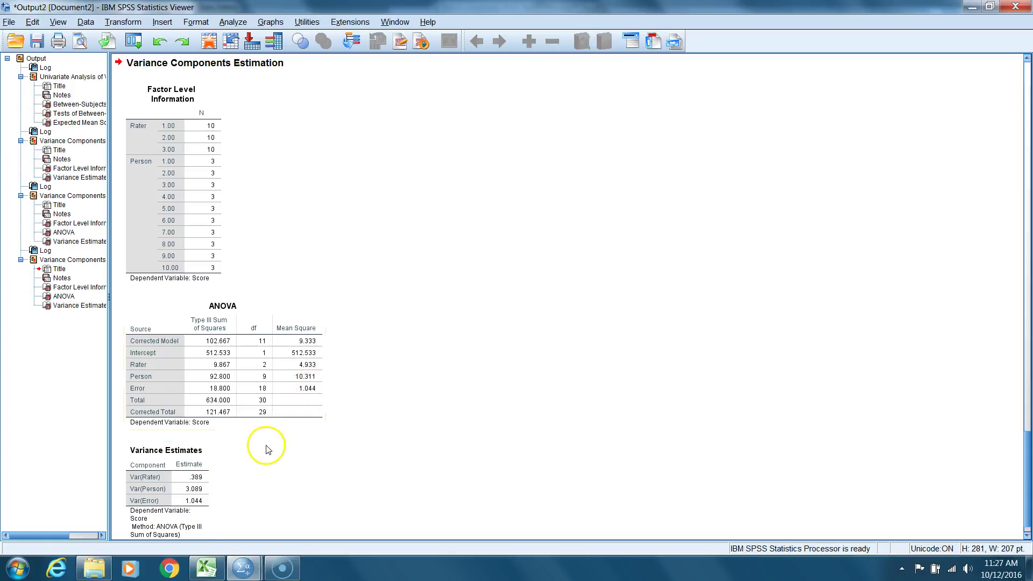
pyautogui.click(196, 490)
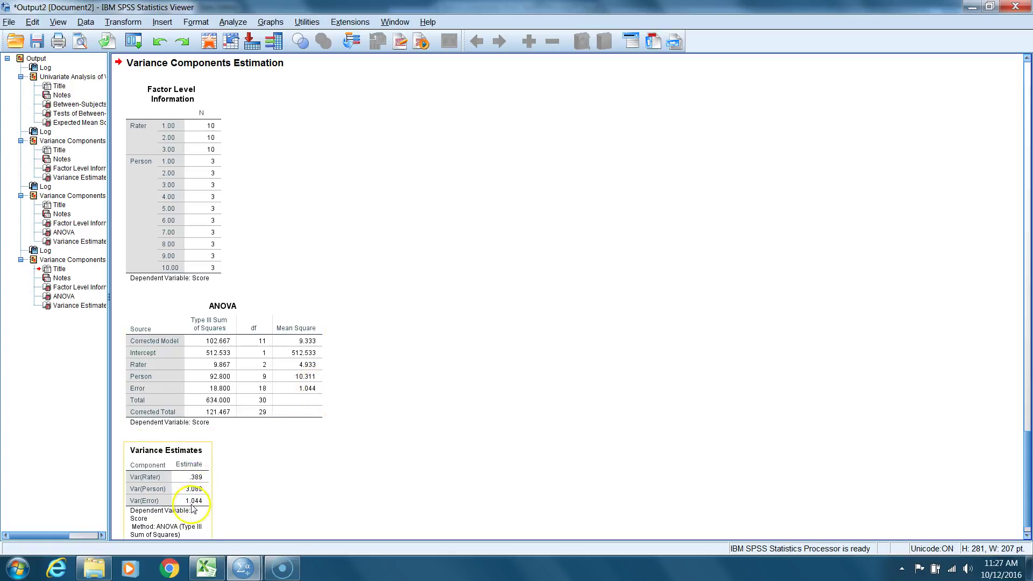